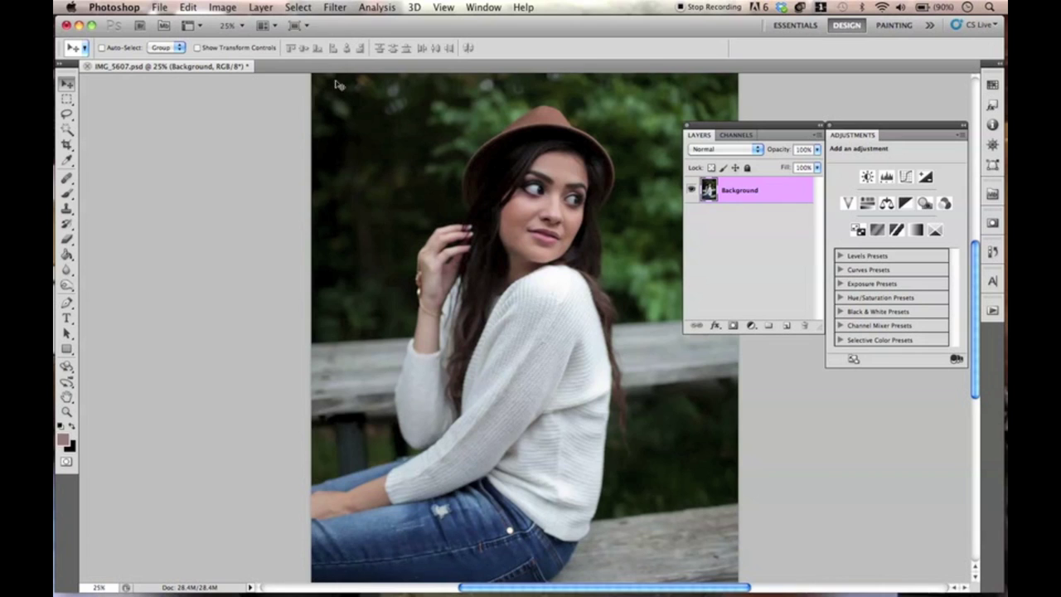
# Add a Curves adjustment layer above the background photo and rearrange the floating panels to uncover the image
pyautogui.click(260, 8)
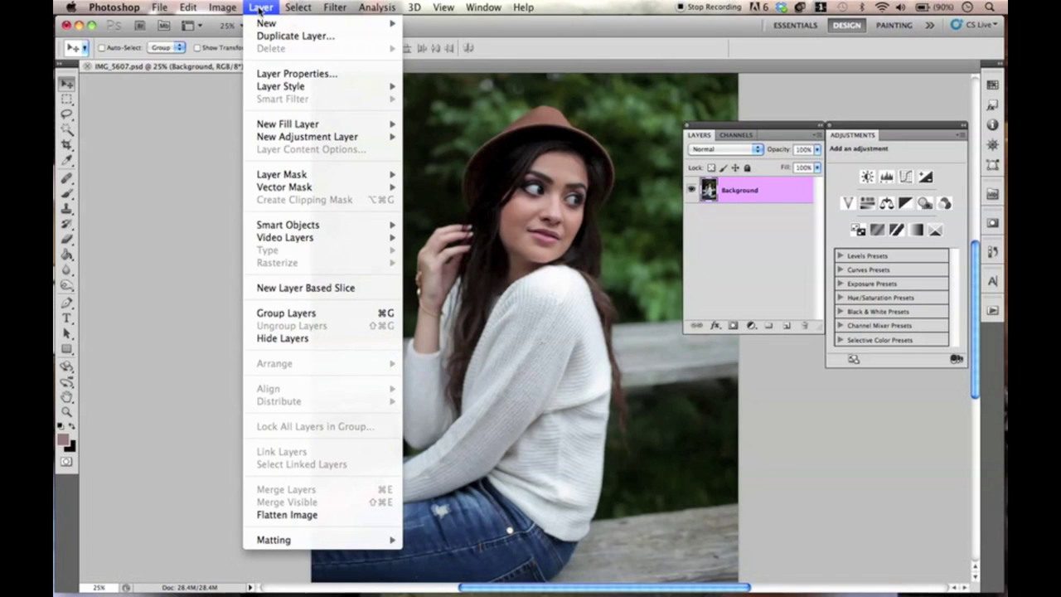
pyautogui.moveTo(389, 138)
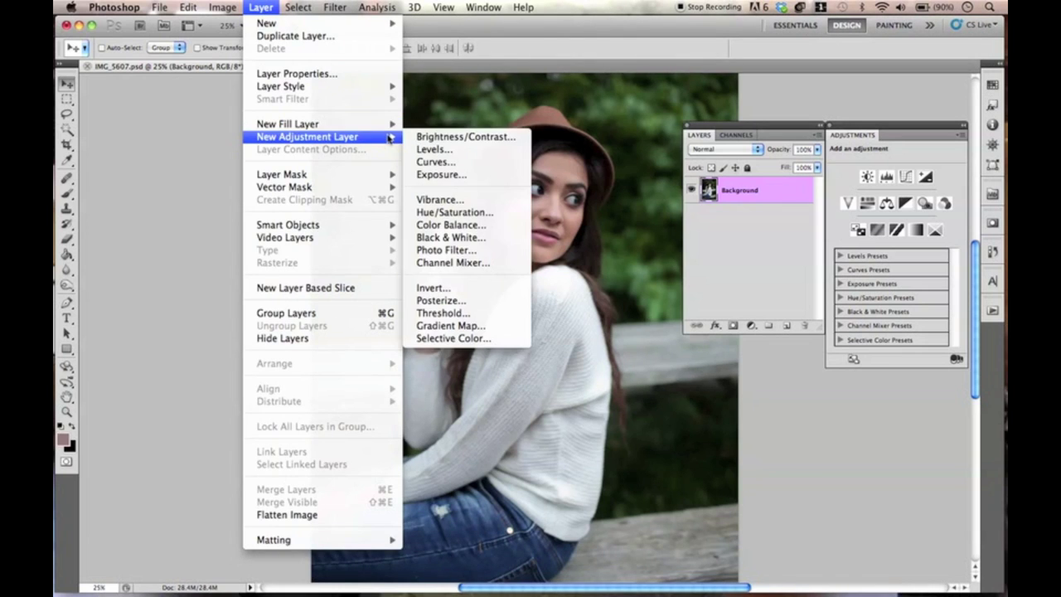
pyautogui.click(451, 163)
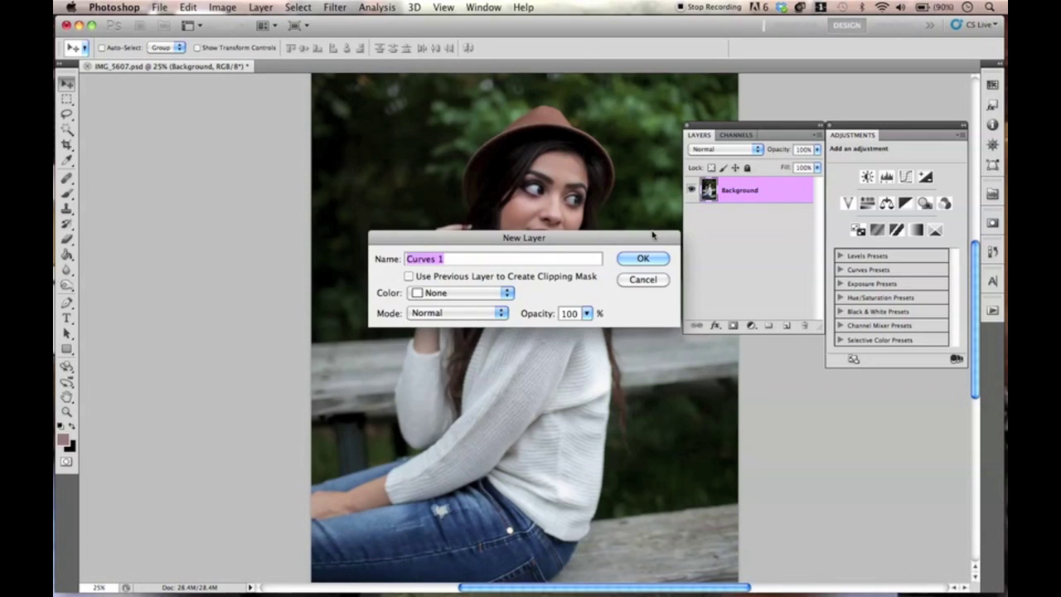
pyautogui.click(650, 258)
pyautogui.moveTo(853, 135); pyautogui.dragTo(229, 142)
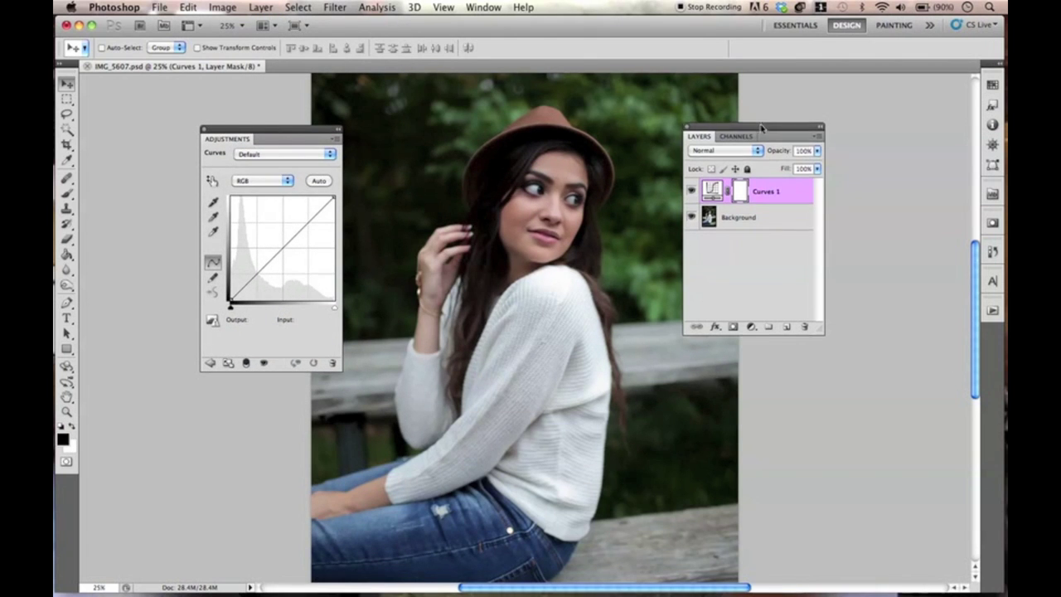
pyautogui.moveTo(760, 127); pyautogui.dragTo(818, 183)
# Shape the RGB curve with points 102 to 128 and 174 to 207, black output 21 and white output 240
pyautogui.moveTo(231, 300); pyautogui.dragTo(272, 247)
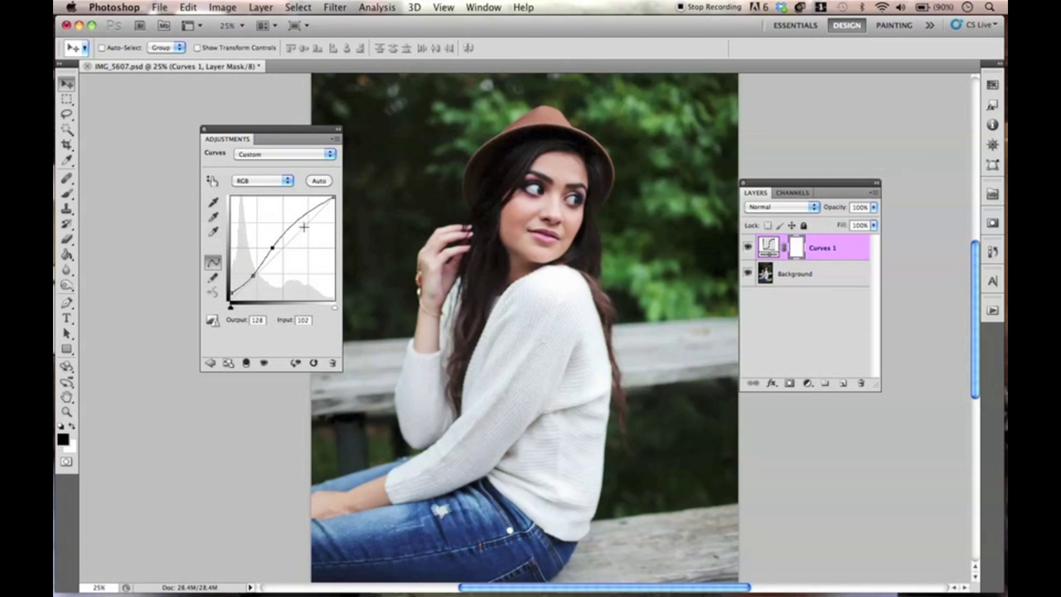
pyautogui.moveTo(334, 198)
pyautogui.mouseDown()
pyautogui.moveTo(338, 213)
pyautogui.moveTo(341, 203)
pyautogui.mouseUp()
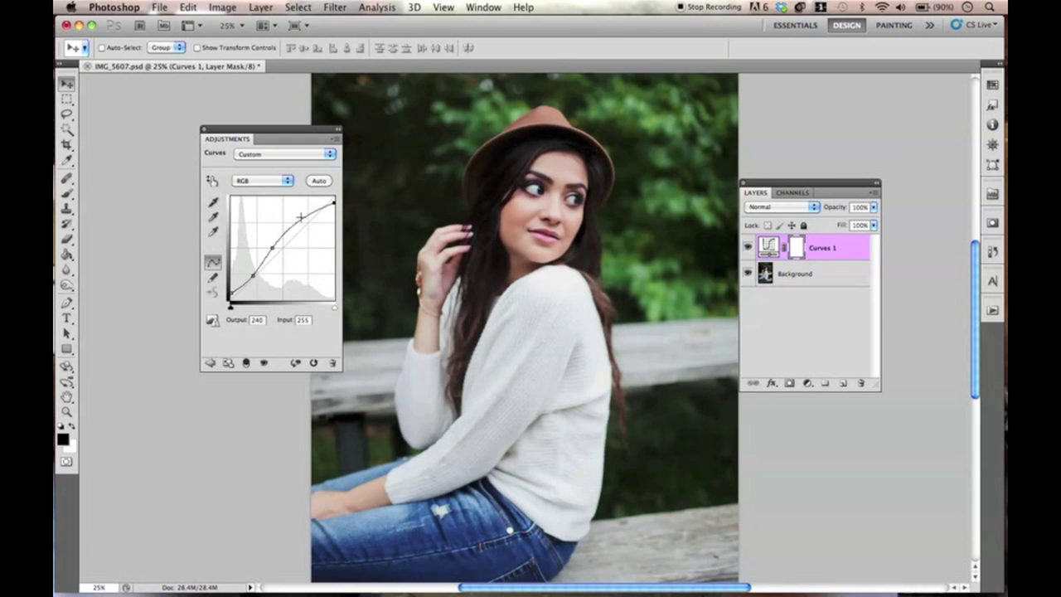
pyautogui.moveTo(300, 218); pyautogui.dragTo(300, 215)
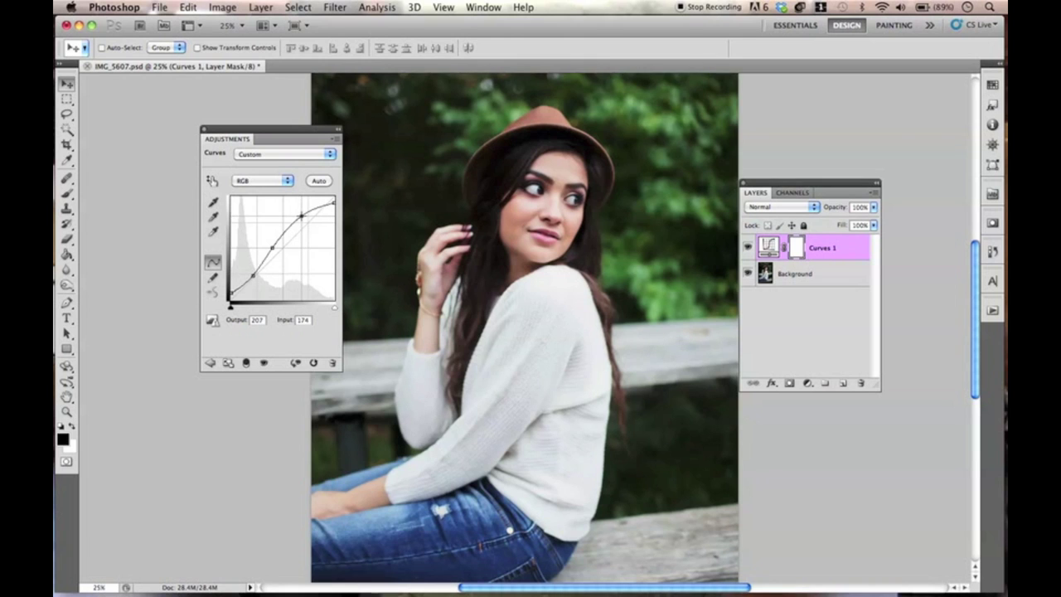
pyautogui.moveTo(230, 299)
pyautogui.mouseDown()
pyautogui.moveTo(230, 280)
pyautogui.moveTo(222, 290)
pyautogui.mouseUp()
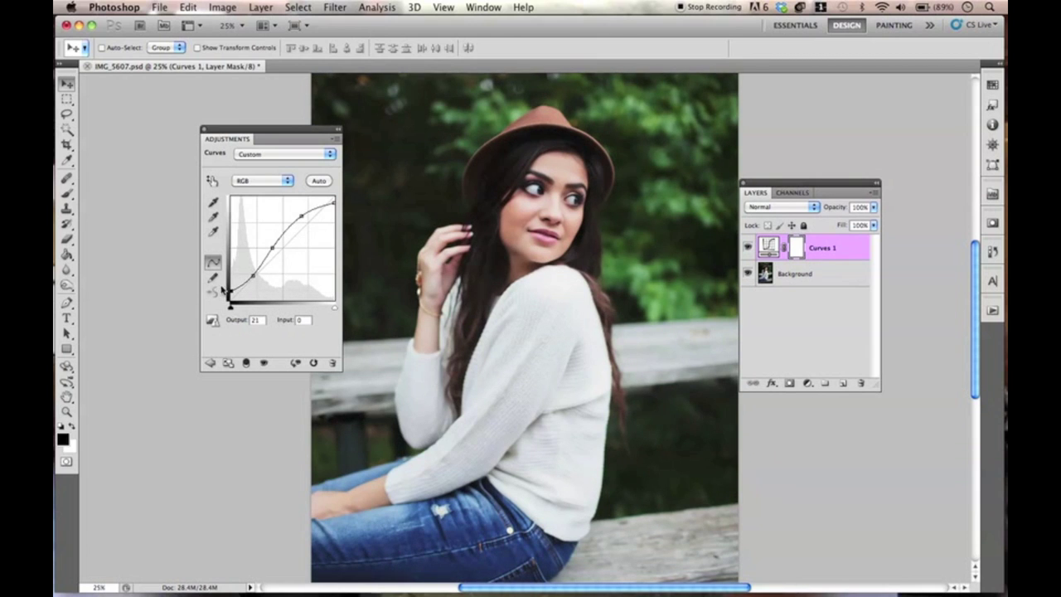
# In the Red channel curve, pull the white point inward and raise the upper point to input 174, output 189
pyautogui.click(284, 181)
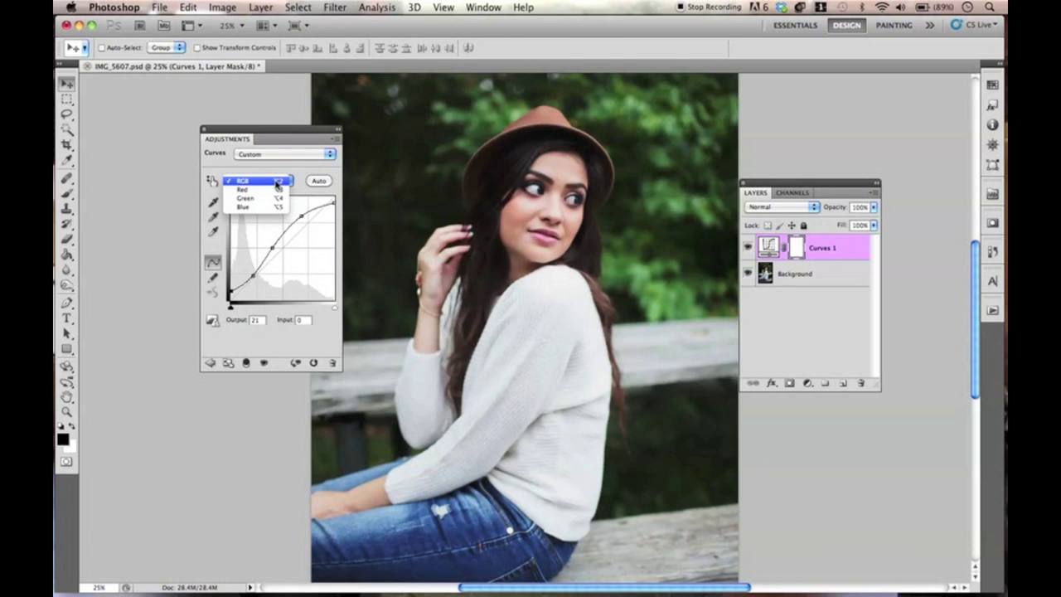
pyautogui.click(272, 190)
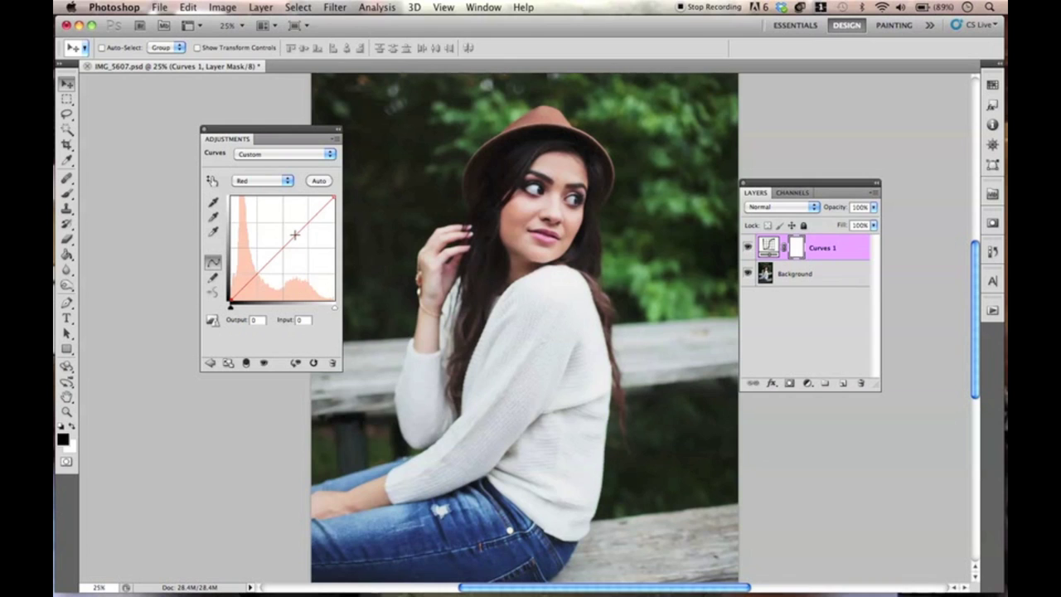
pyautogui.click(297, 235)
pyautogui.moveTo(296, 234); pyautogui.dragTo(301, 229)
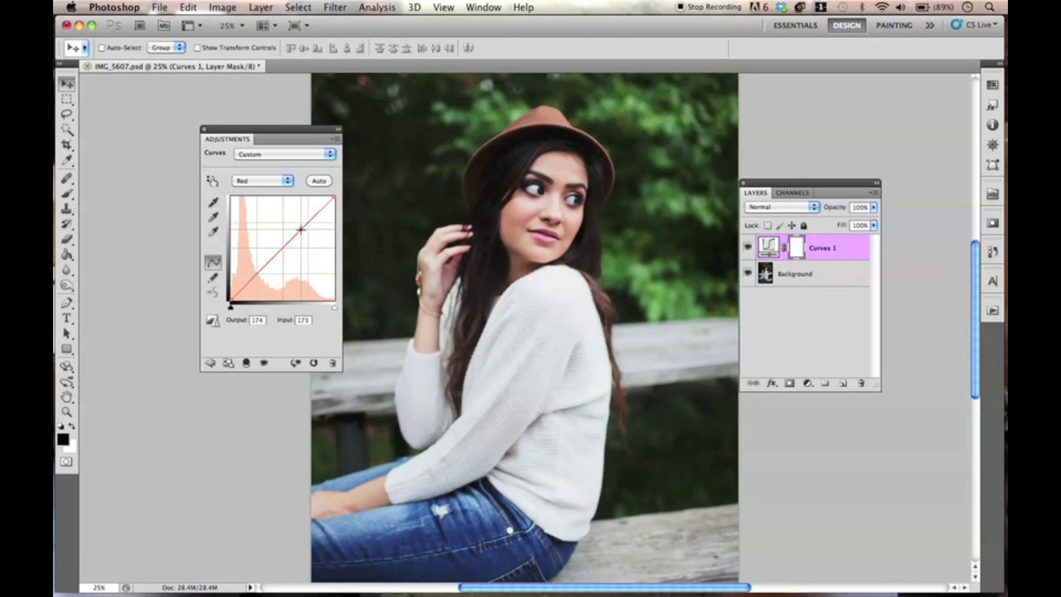
pyautogui.click(332, 197)
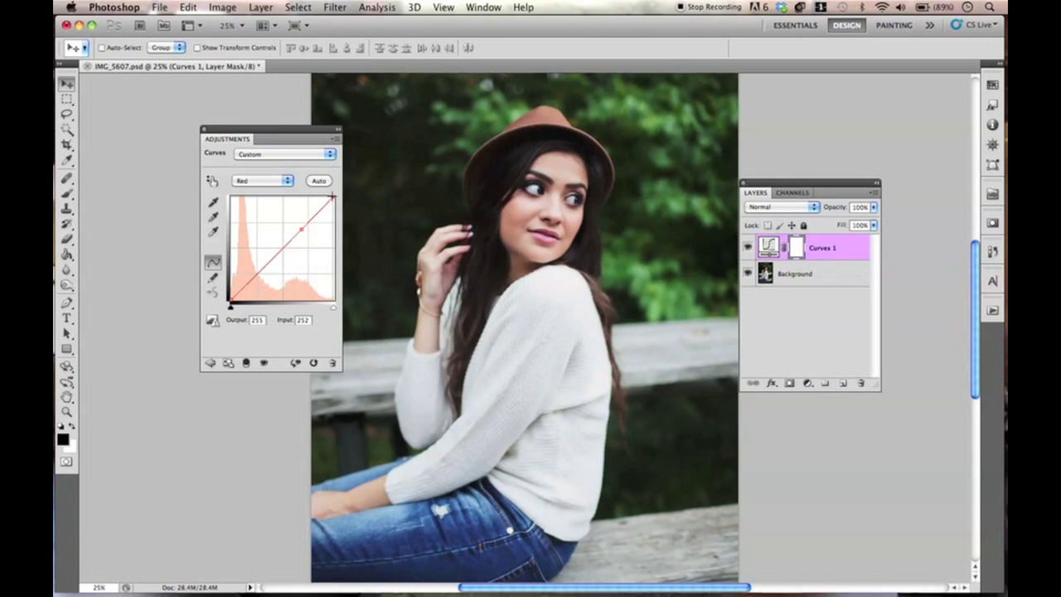
pyautogui.moveTo(332, 197); pyautogui.dragTo(324, 195)
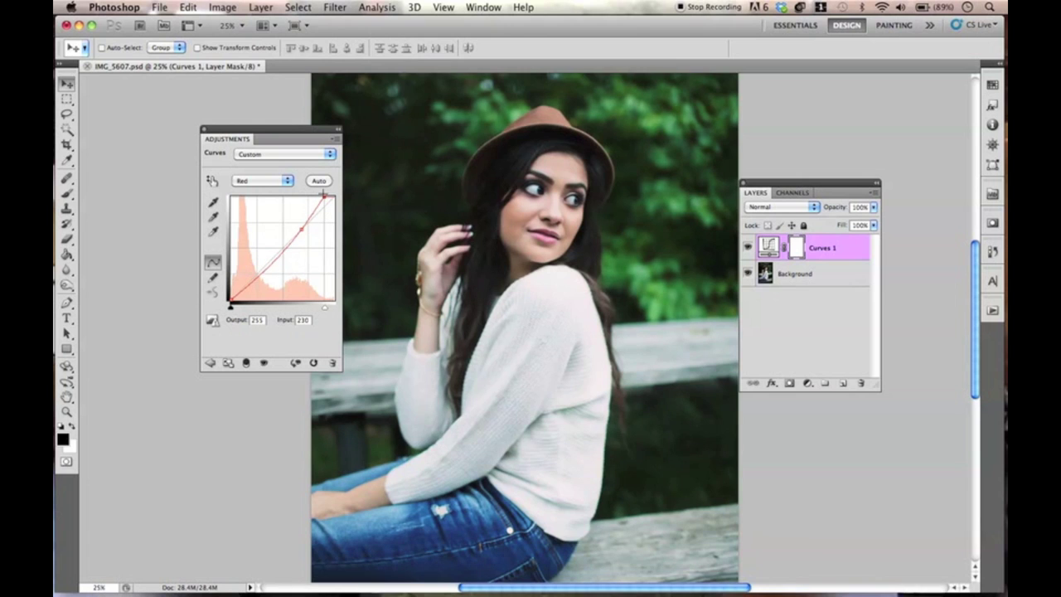
pyautogui.click(300, 229)
pyautogui.moveTo(300, 228)
pyautogui.mouseDown()
pyautogui.moveTo(319, 200)
pyautogui.moveTo(301, 224)
pyautogui.mouseUp()
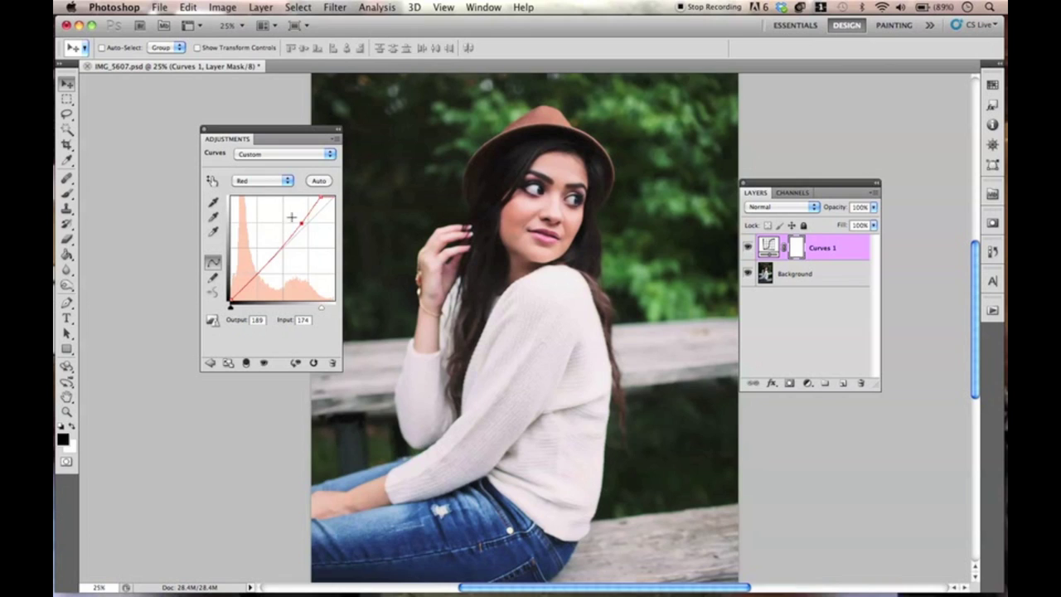
# Raise the Green channel curve at input 189 to output 195, anchor its midtones and compare the Curves layer off and on
pyautogui.click(280, 183)
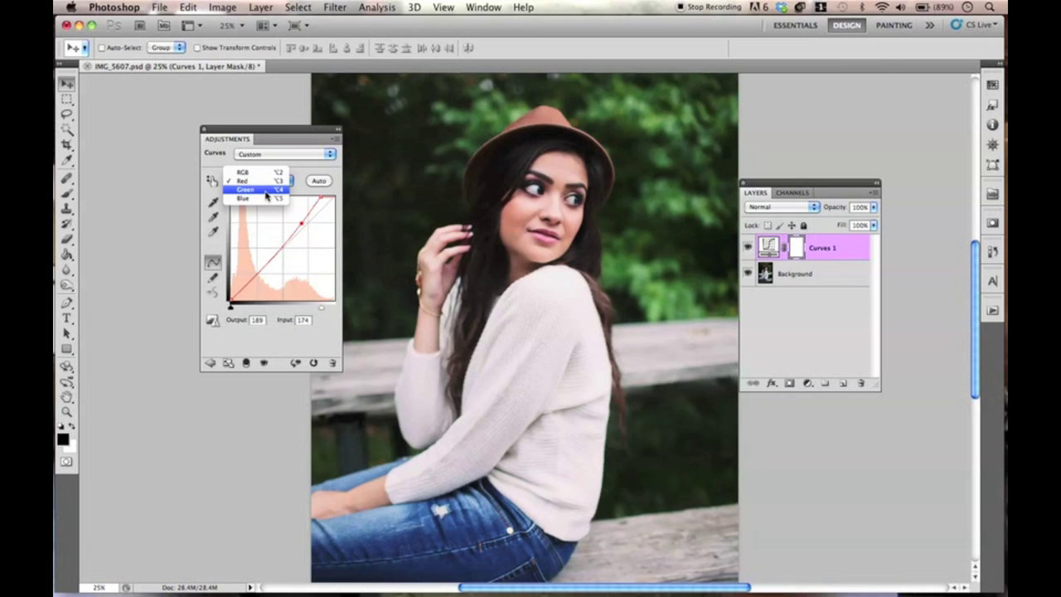
pyautogui.click(266, 191)
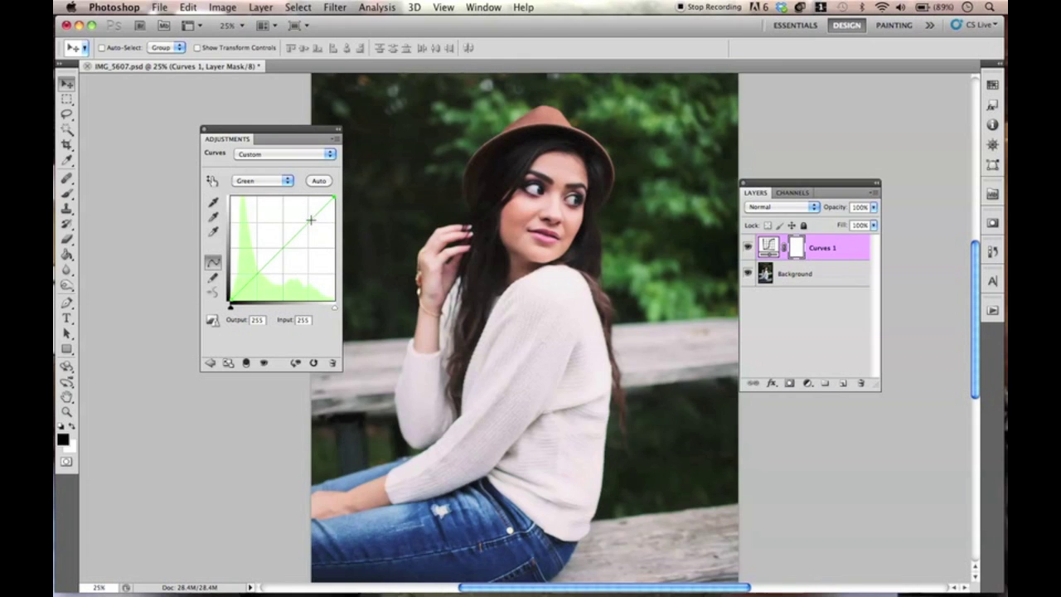
pyautogui.moveTo(308, 222); pyautogui.dragTo(307, 221)
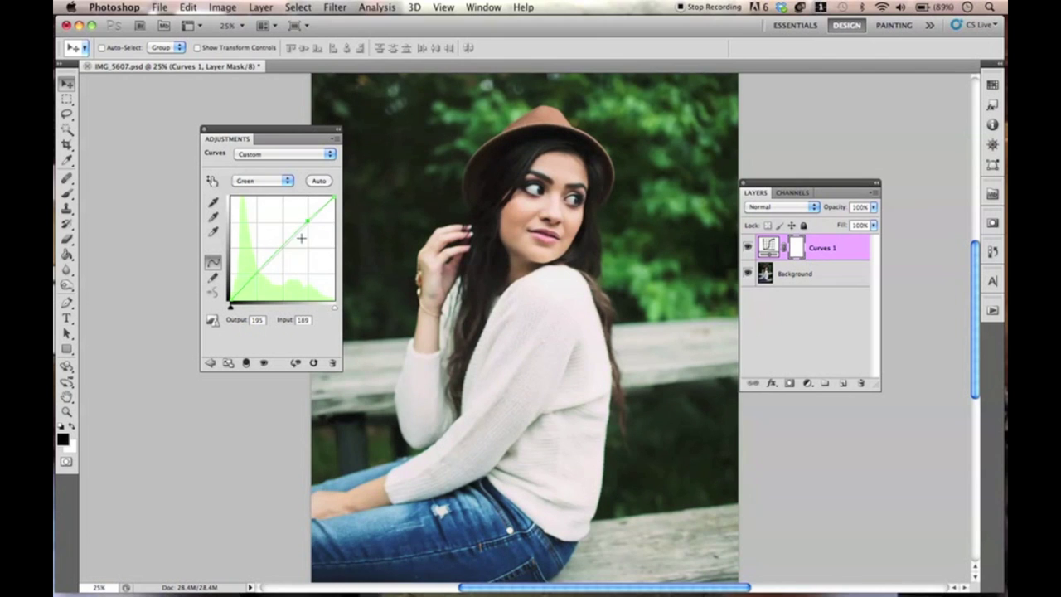
pyautogui.click(290, 241)
pyautogui.click(747, 247)
pyautogui.click(748, 247)
# In the Blue channel curve, lift the black output to about 10, set points 147 to 153 and 196 to 209, and return to RGB
pyautogui.click(259, 182)
pyautogui.click(251, 190)
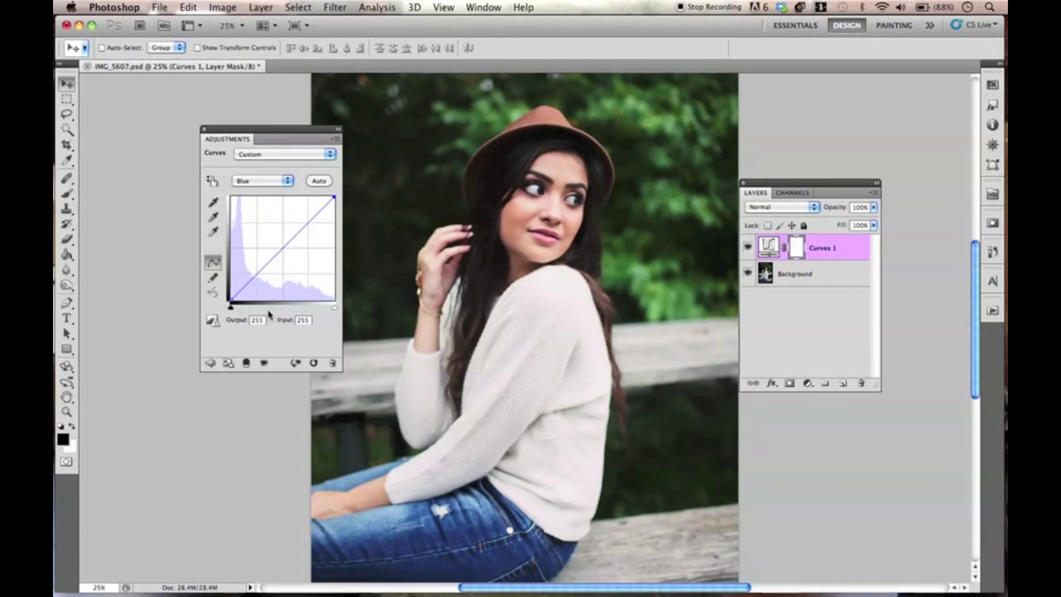
pyautogui.moveTo(230, 301); pyautogui.dragTo(229, 296)
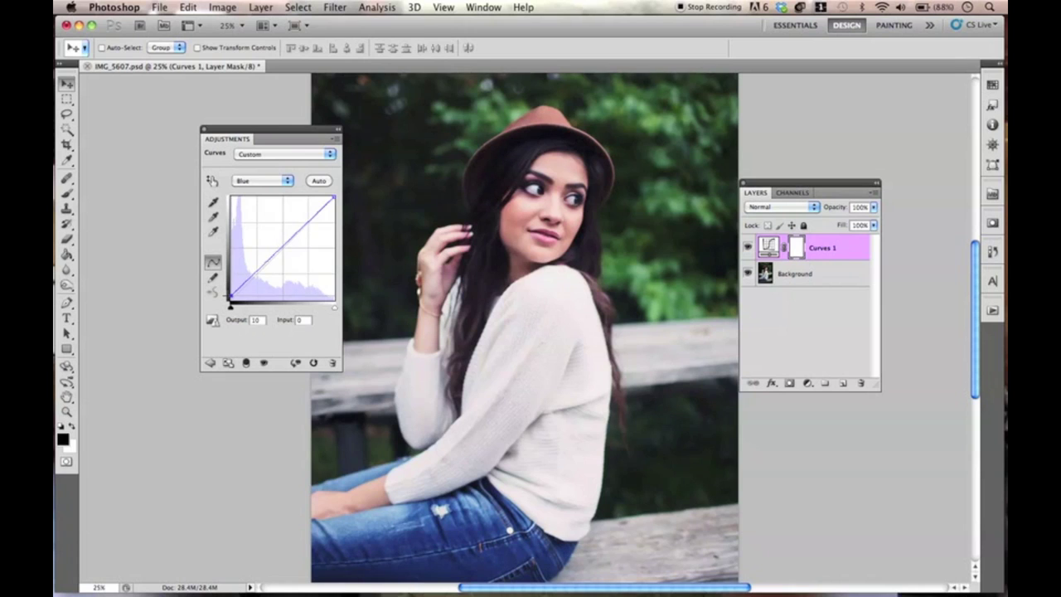
pyautogui.moveTo(229, 298); pyautogui.dragTo(230, 296)
pyautogui.click(294, 235)
pyautogui.moveTo(311, 218); pyautogui.dragTo(310, 216)
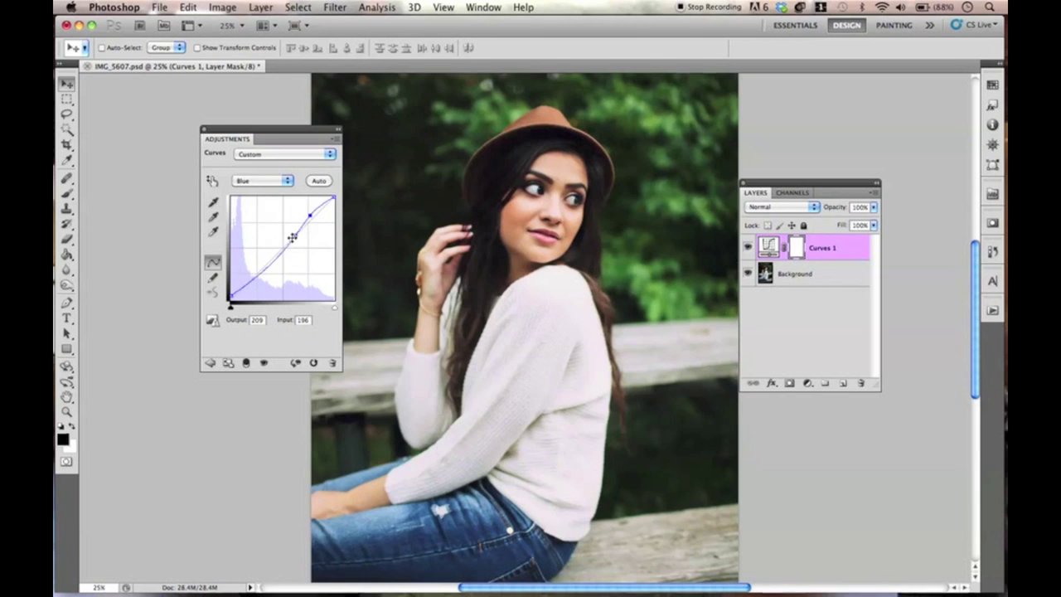
pyautogui.moveTo(294, 236); pyautogui.dragTo(289, 238)
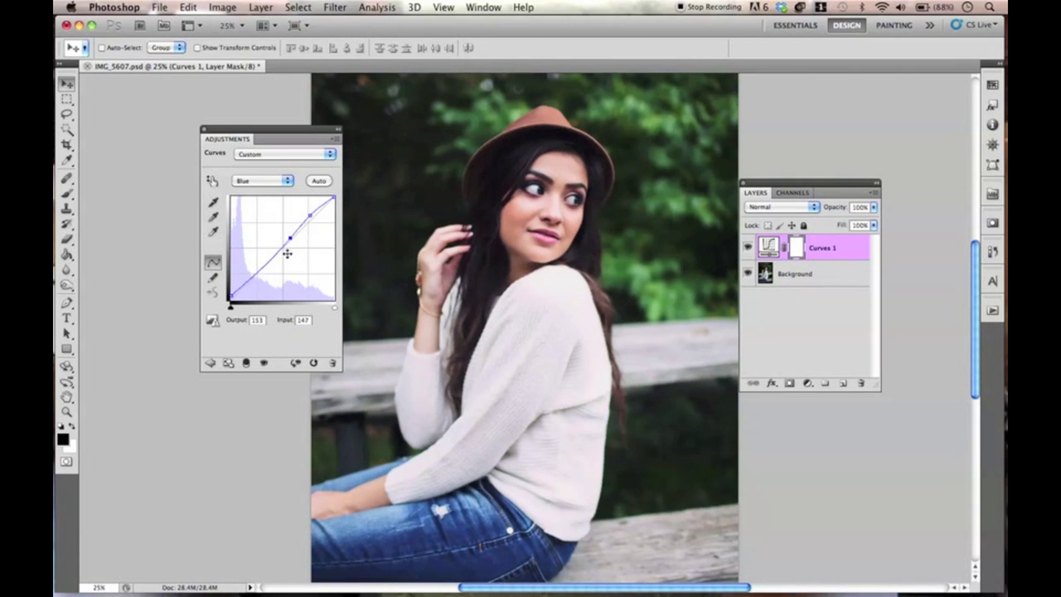
pyautogui.click(748, 247)
pyautogui.click(279, 180)
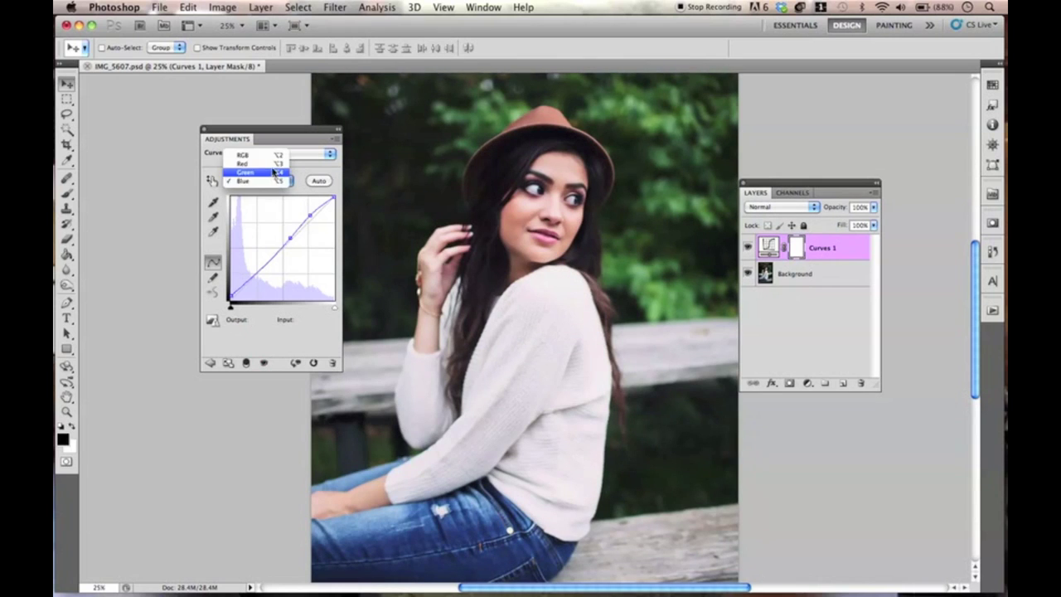
pyautogui.click(249, 155)
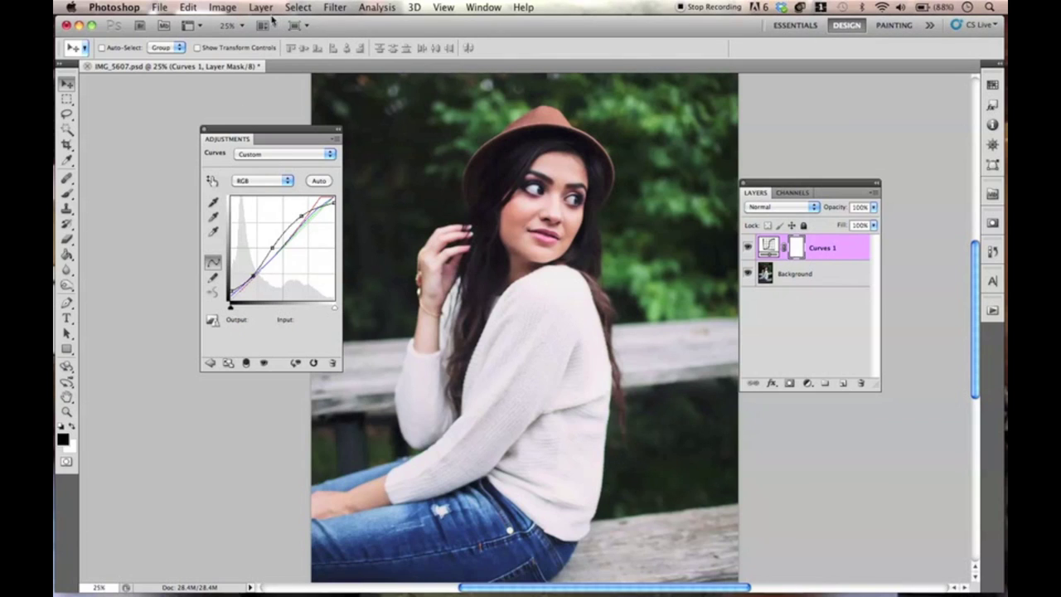
# Add a Solid Color fill layer above the Curves layer with the default name and settings
pyautogui.click(807, 383)
pyautogui.click(769, 323)
pyautogui.click(295, 8)
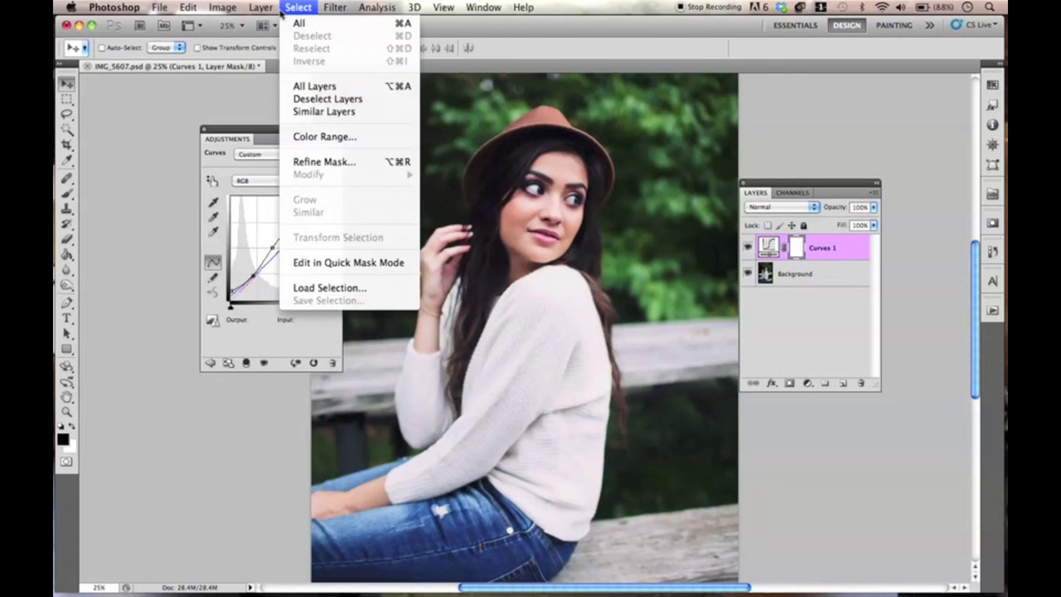
pyautogui.moveTo(267, 10)
pyautogui.moveTo(311, 126)
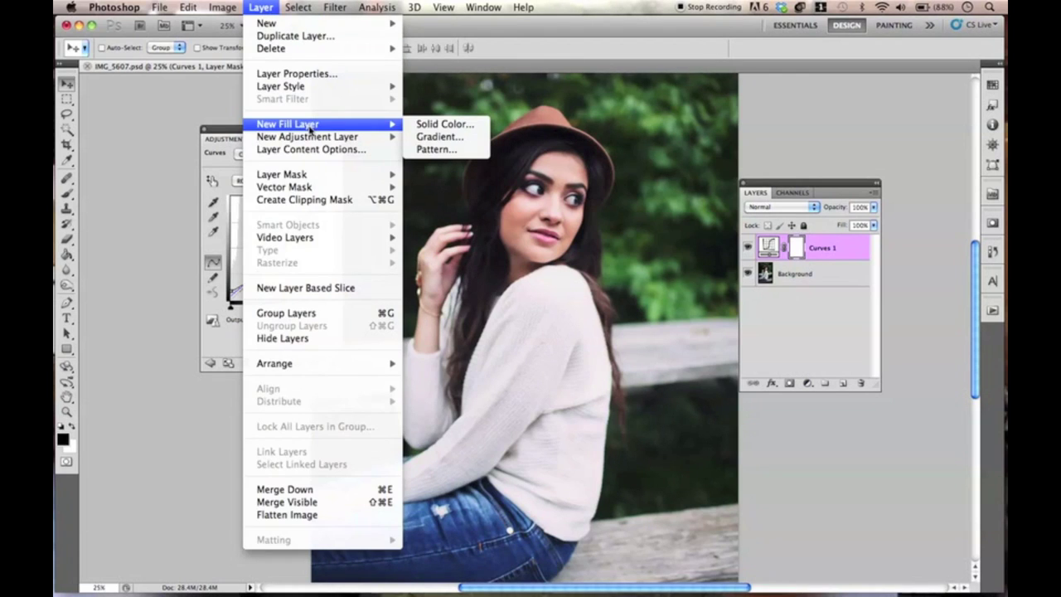
pyautogui.click(468, 125)
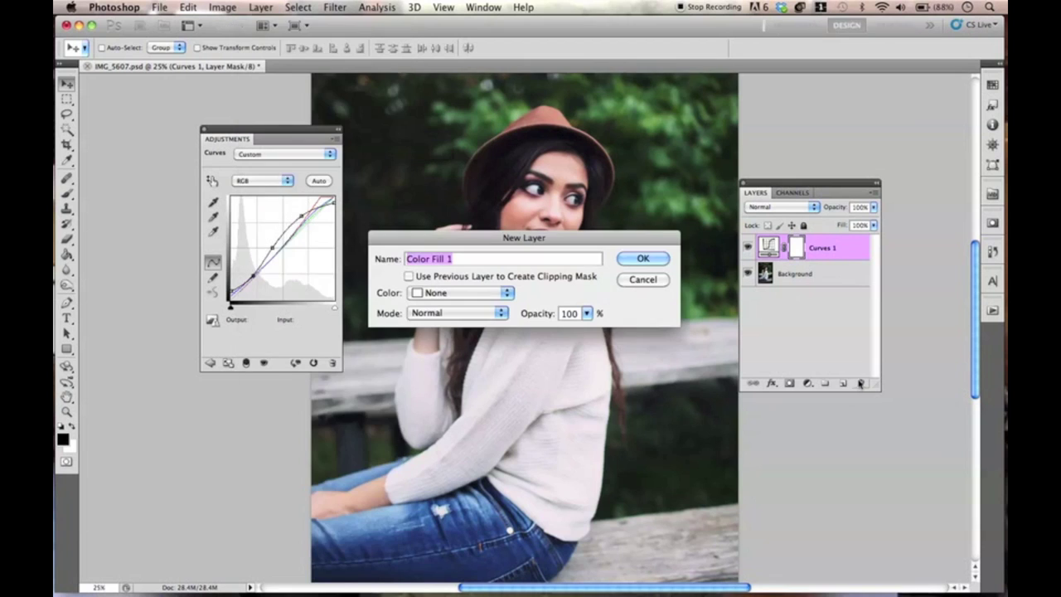
pyautogui.click(635, 262)
# Set the fill layer's colour to the warm orange-tan b99273
pyautogui.moveTo(720, 307); pyautogui.dragTo(732, 205)
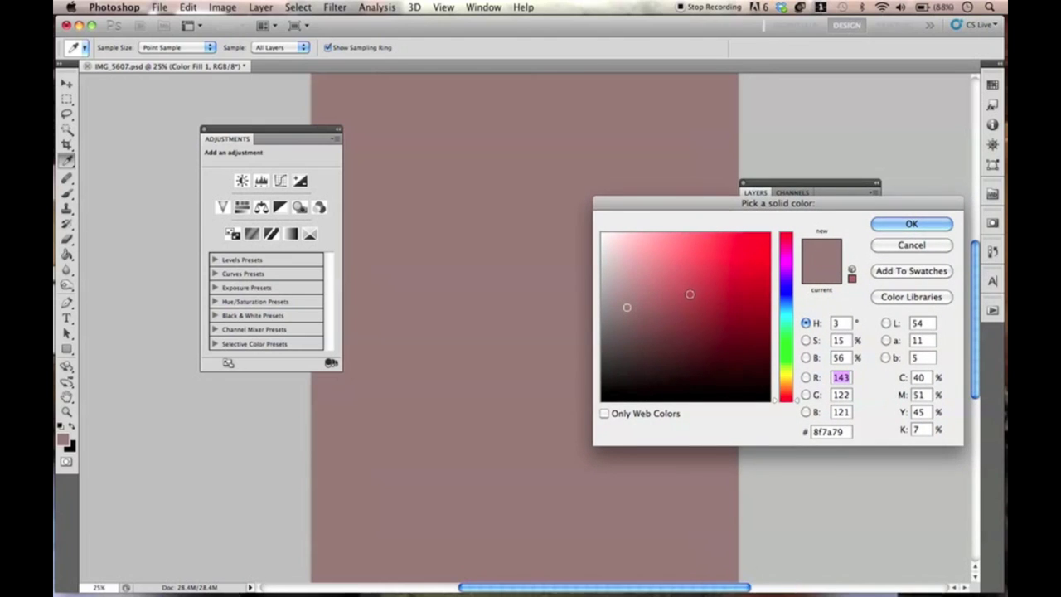
pyautogui.moveTo(792, 400); pyautogui.dragTo(790, 389)
pyautogui.moveTo(672, 263); pyautogui.dragTo(629, 274)
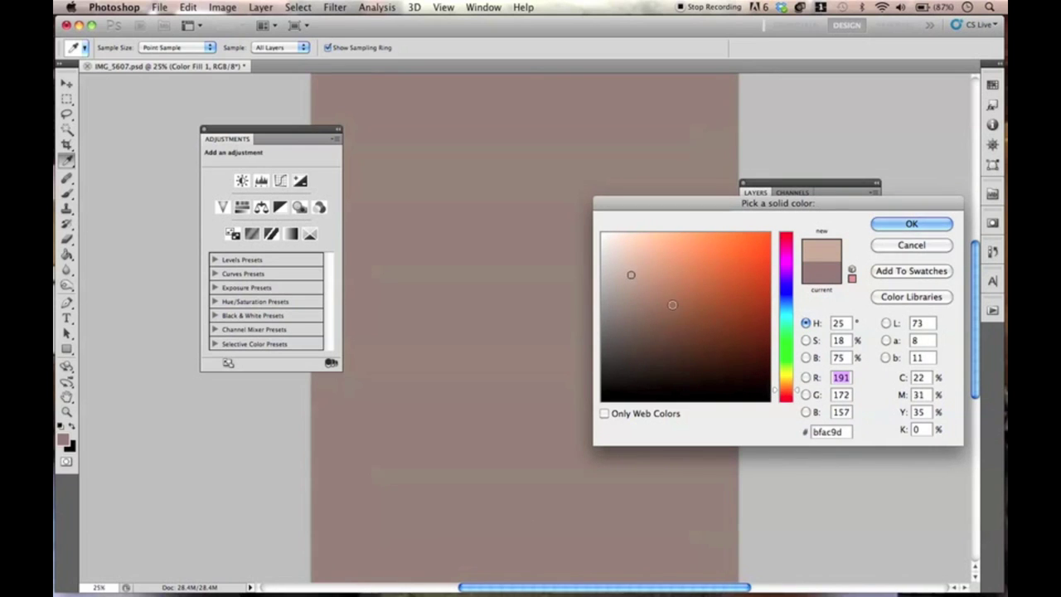
pyautogui.moveTo(790, 389); pyautogui.dragTo(790, 394)
pyautogui.moveTo(626, 288); pyautogui.dragTo(654, 275)
pyautogui.moveTo(786, 395); pyautogui.dragTo(785, 390)
pyautogui.moveTo(670, 274); pyautogui.dragTo(665, 278)
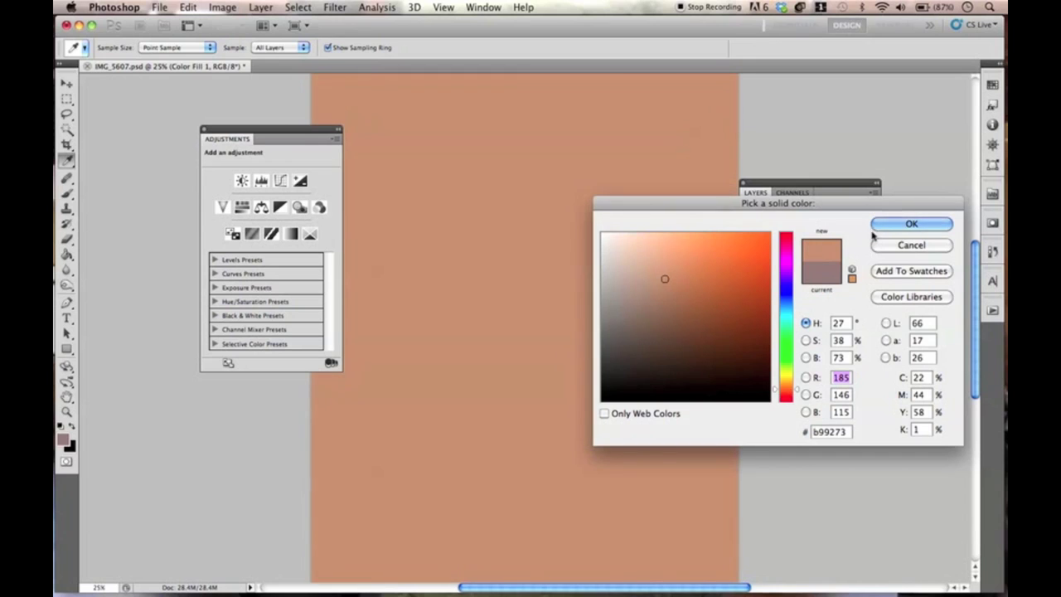
pyautogui.click(884, 226)
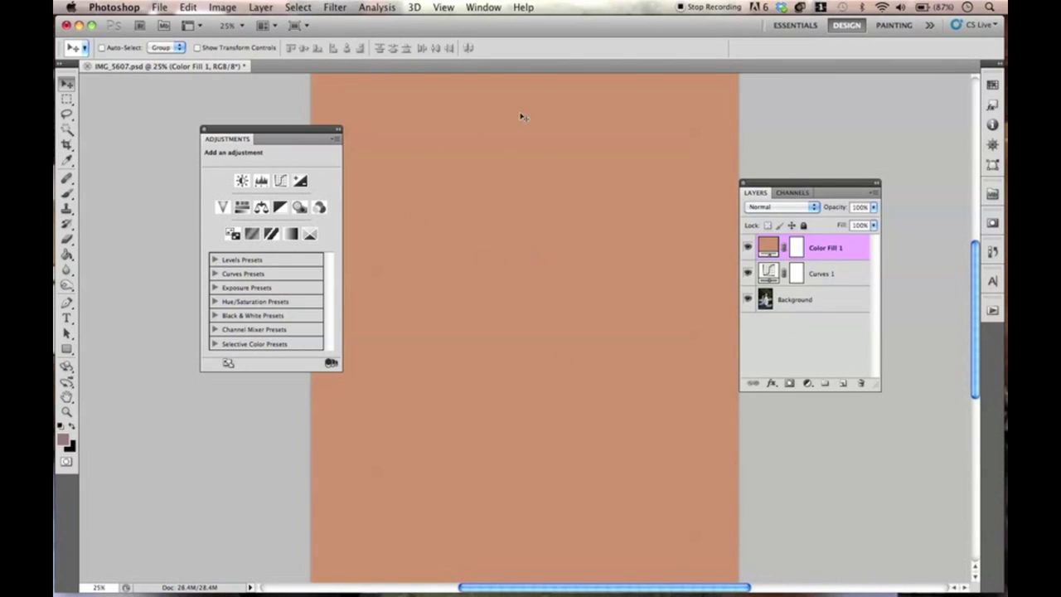
# Set the orange-tan fill layer's blend mode to Color and its opacity to 19%, and compare the photo without and with it
pyautogui.moveTo(296, 136); pyautogui.dragTo(267, 140)
pyautogui.click(796, 209)
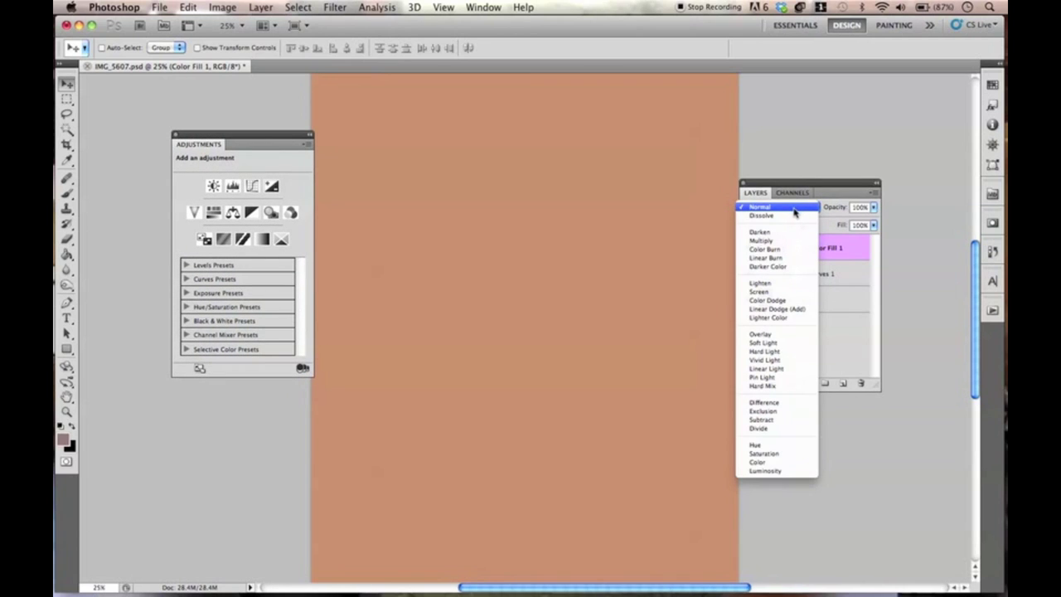
pyautogui.click(786, 462)
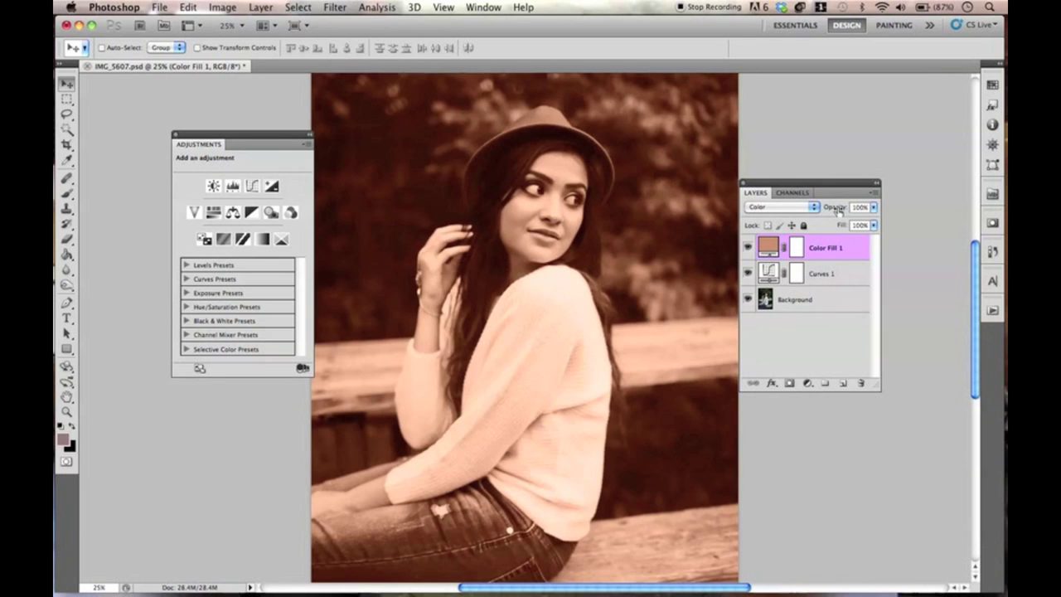
pyautogui.moveTo(837, 211); pyautogui.dragTo(798, 222)
pyautogui.click(747, 247)
pyautogui.click(748, 248)
# Add a second Solid Color fill layer above the orange-tan fill layer with the default name and settings
pyautogui.click(262, 7)
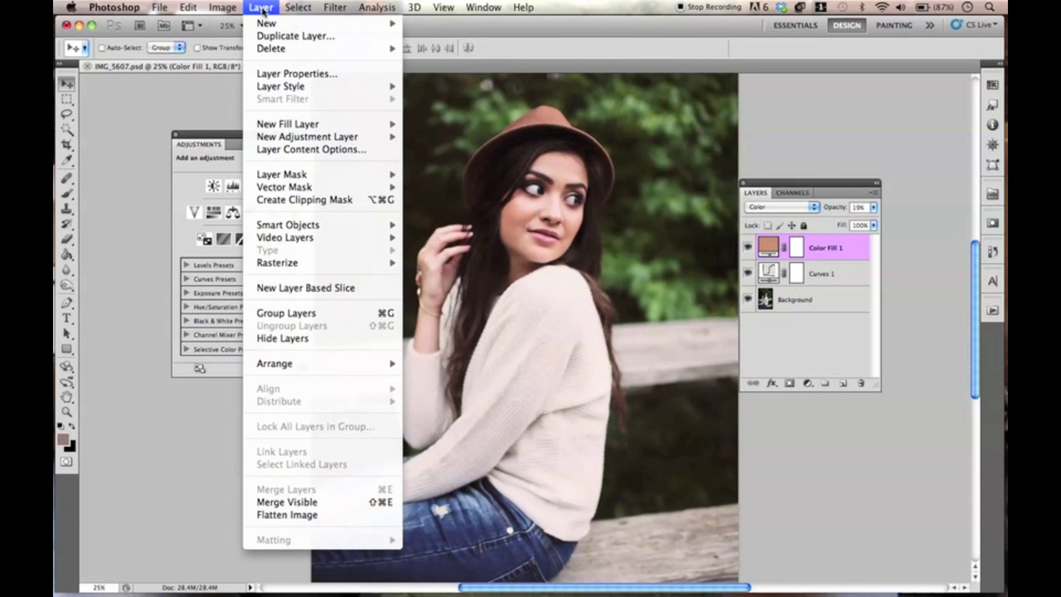
pyautogui.moveTo(389, 129)
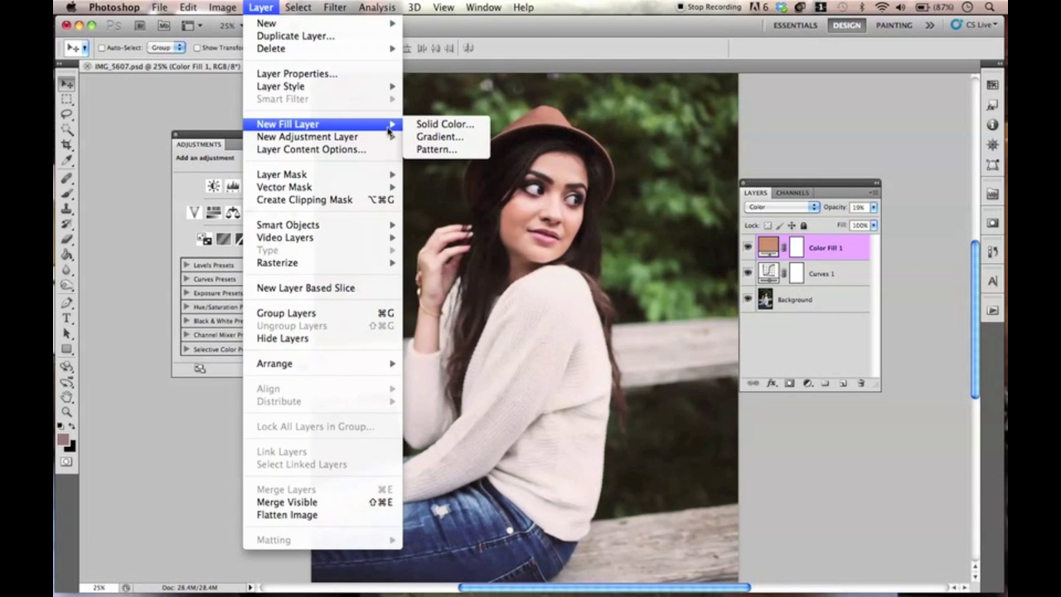
pyautogui.click(441, 125)
pyautogui.click(637, 258)
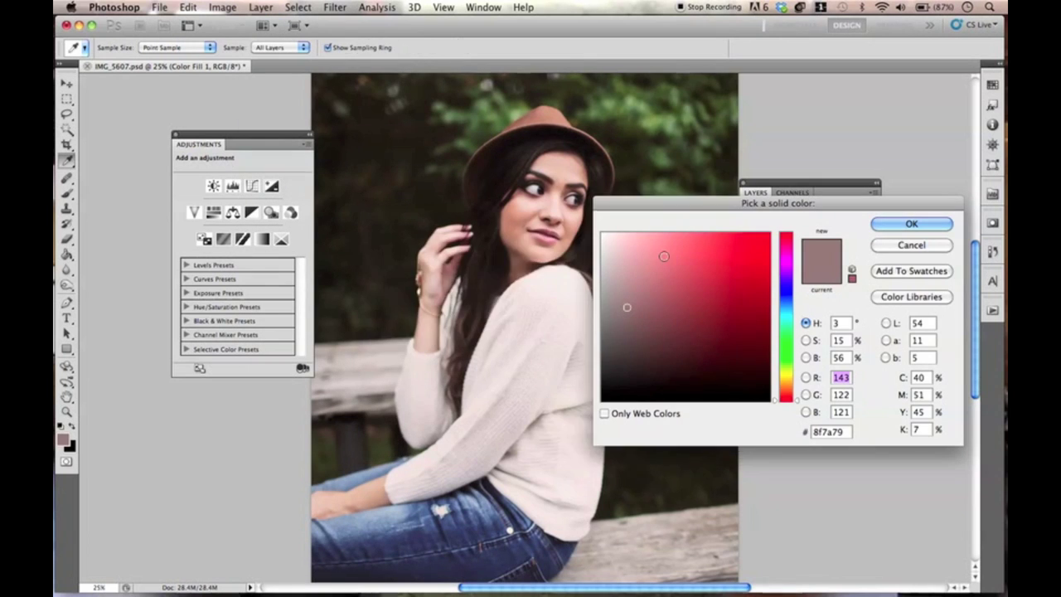
# Set the new fill layer's colour to the pale cream eee9ce
pyautogui.moveTo(795, 398); pyautogui.dragTo(795, 372)
pyautogui.click(623, 243)
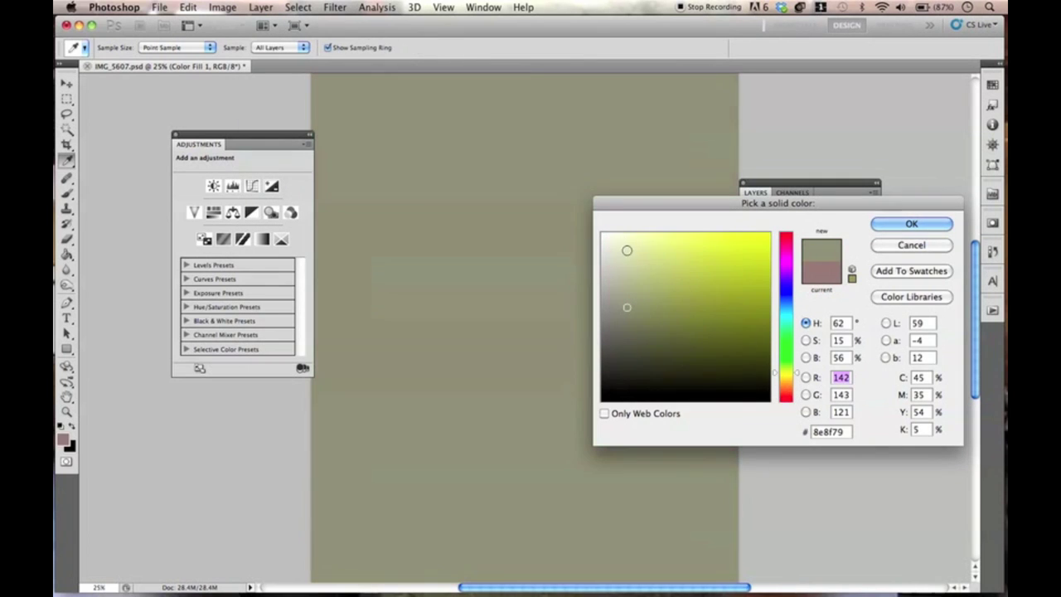
pyautogui.moveTo(793, 375); pyautogui.dragTo(789, 379)
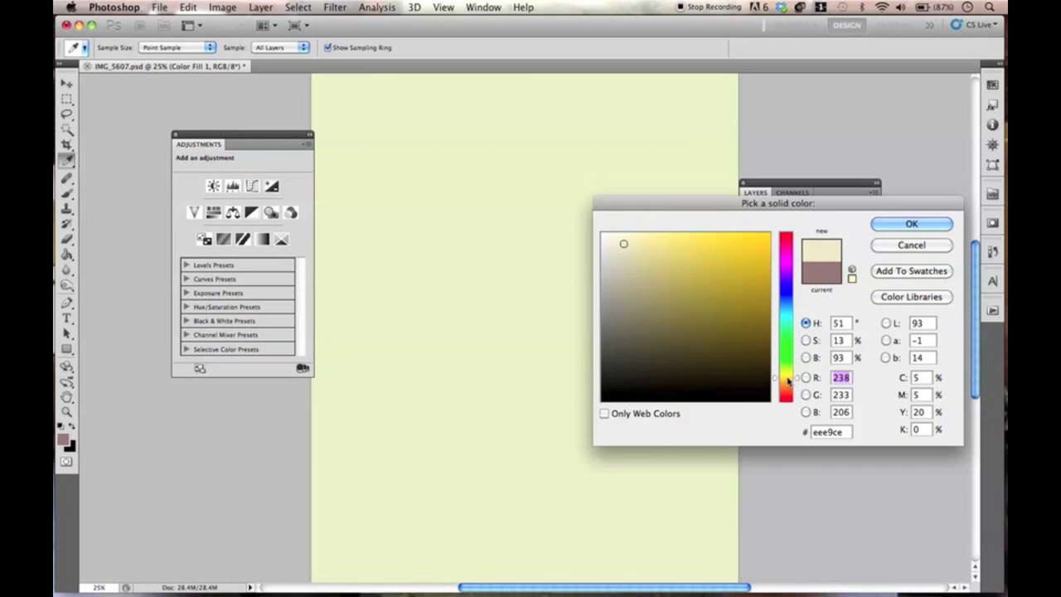
pyautogui.click(885, 227)
pyautogui.press('v')
# Set the cream fill layer's opacity to 3%, comparing the photo with the layer at 0%
pyautogui.moveTo(807, 184); pyautogui.dragTo(807, 195)
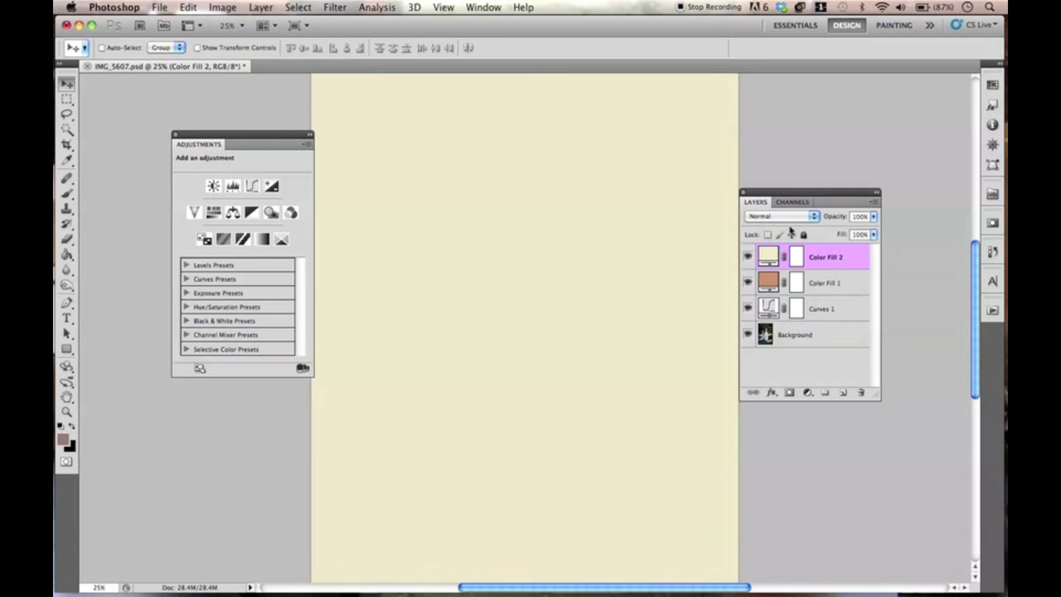
pyautogui.moveTo(834, 218); pyautogui.dragTo(769, 221)
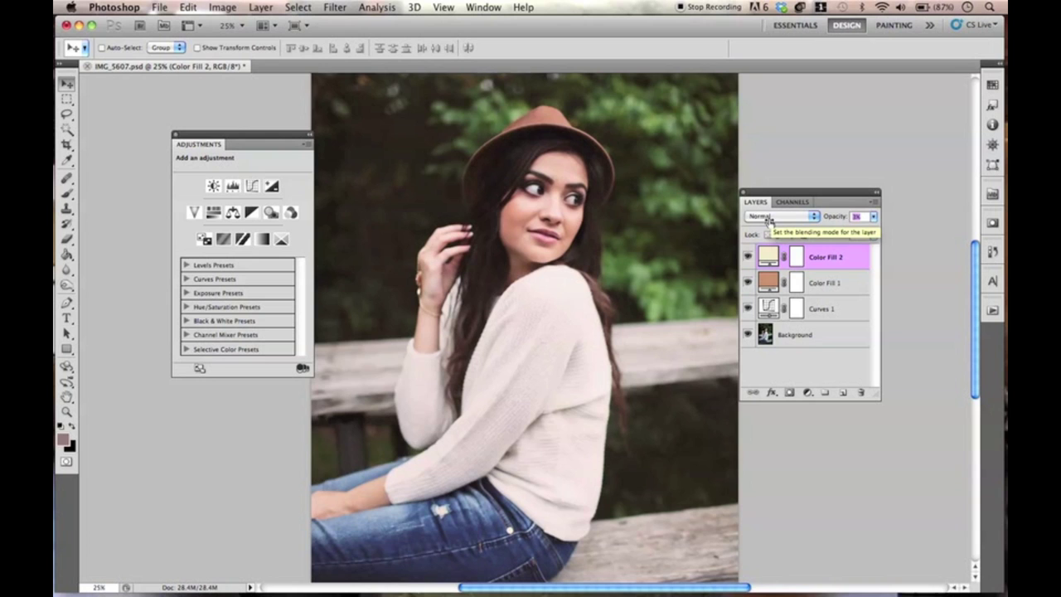
pyautogui.press('super+equal')
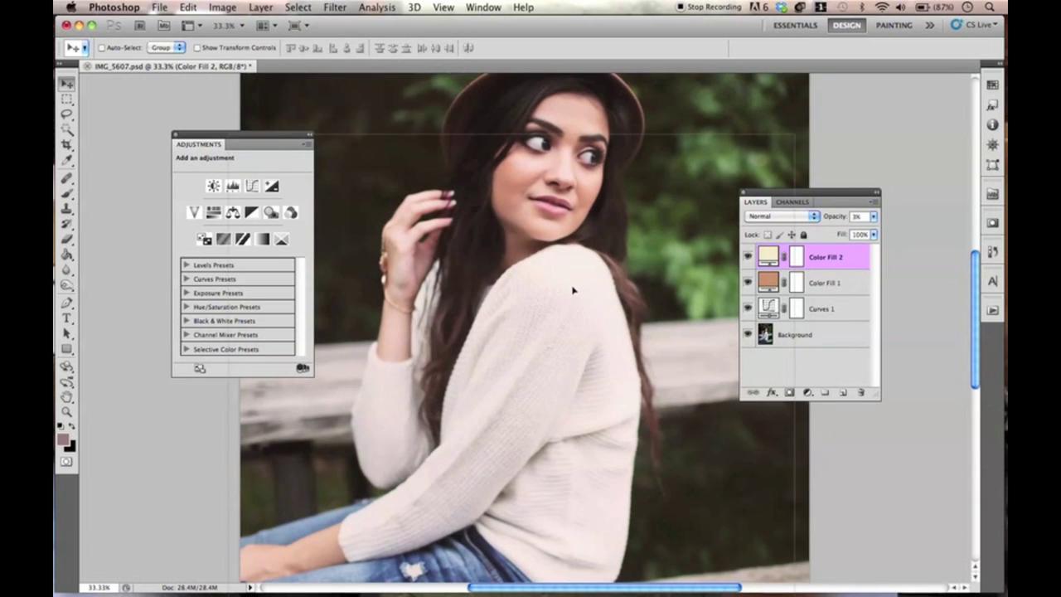
pyautogui.moveTo(700, 156); pyautogui.dragTo(673, 223)
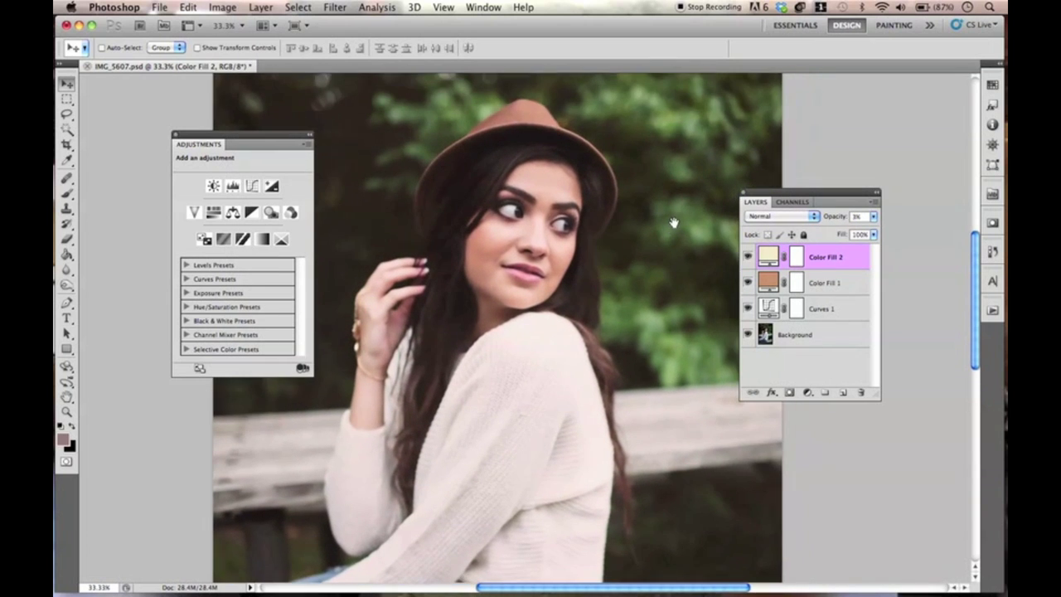
pyautogui.moveTo(835, 222); pyautogui.dragTo(819, 222)
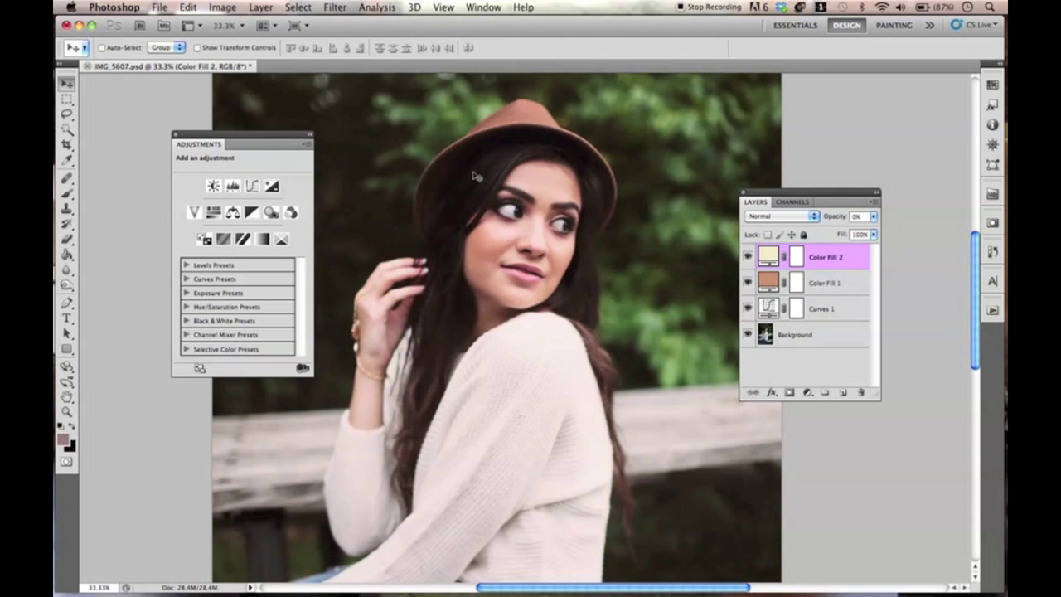
pyautogui.moveTo(832, 219); pyautogui.dragTo(832, 222)
pyautogui.press('super+minus')
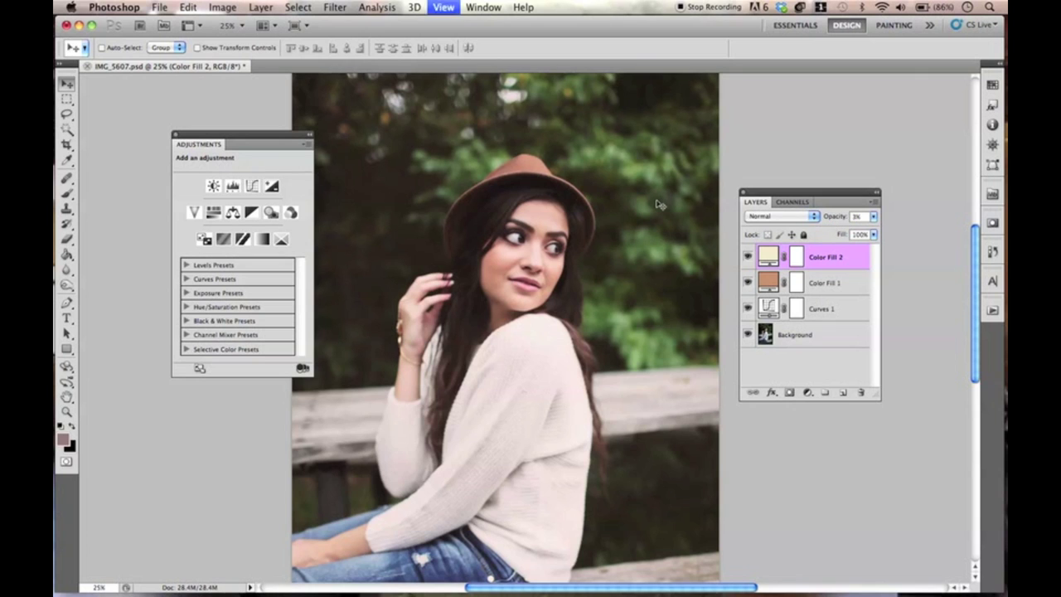
pyautogui.press('super+minus')
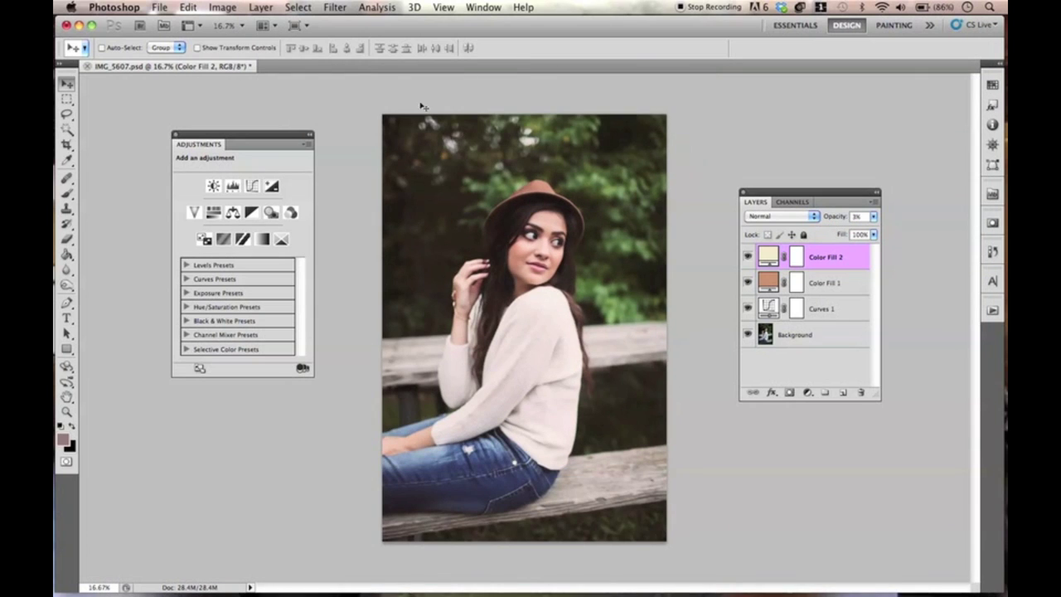
pyautogui.press('super+plus')
# Add a Vibrance adjustment layer on top and set its vibrance to +18 and saturation to -8
pyautogui.click(266, 9)
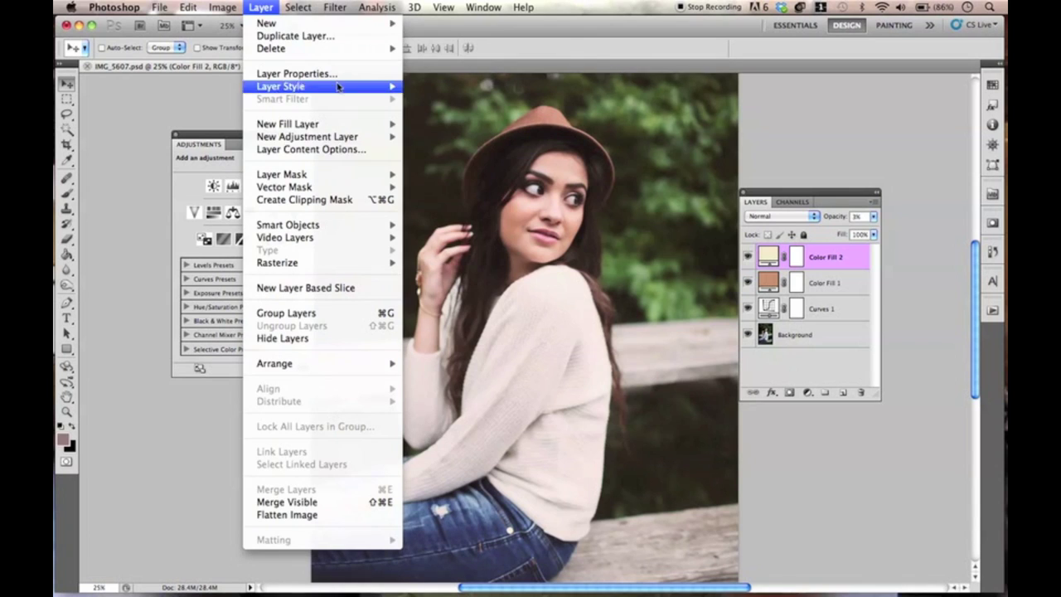
pyautogui.moveTo(371, 141)
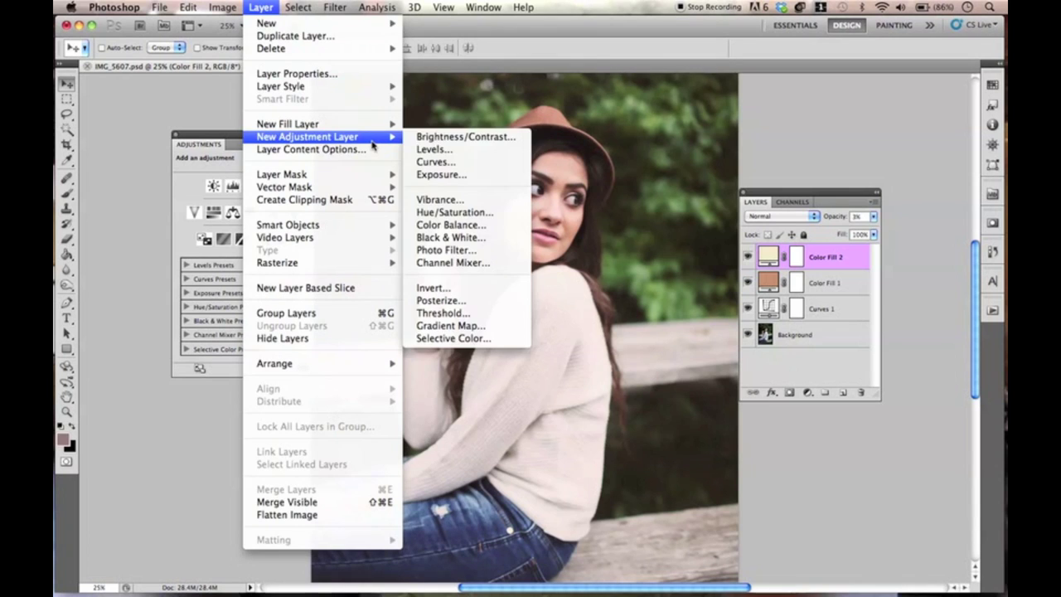
pyautogui.click(491, 199)
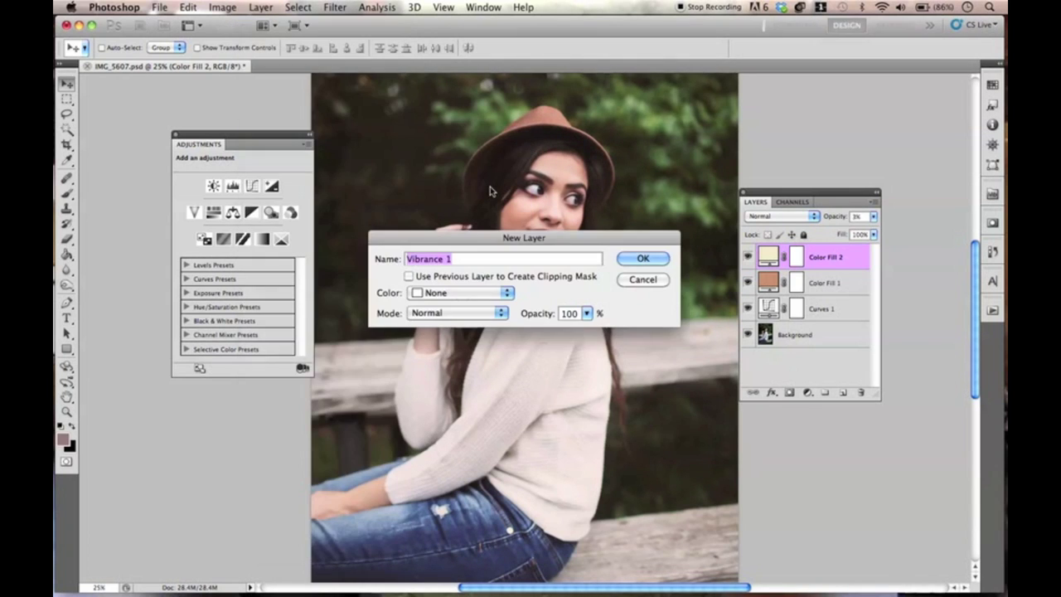
pyautogui.click(644, 257)
pyautogui.moveTo(242, 225); pyautogui.dragTo(241, 198)
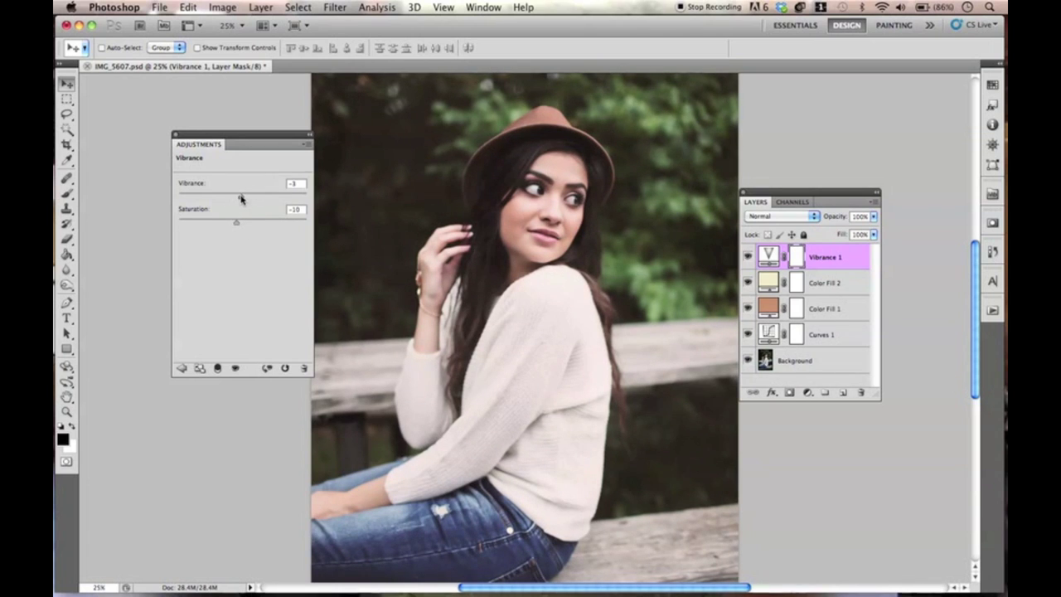
pyautogui.moveTo(240, 197); pyautogui.dragTo(247, 196)
pyautogui.moveTo(254, 198); pyautogui.dragTo(255, 199)
# Add a Selective Color adjustment layer above the Vibrance layer with the default name and settings
pyautogui.click(262, 8)
pyautogui.moveTo(365, 136)
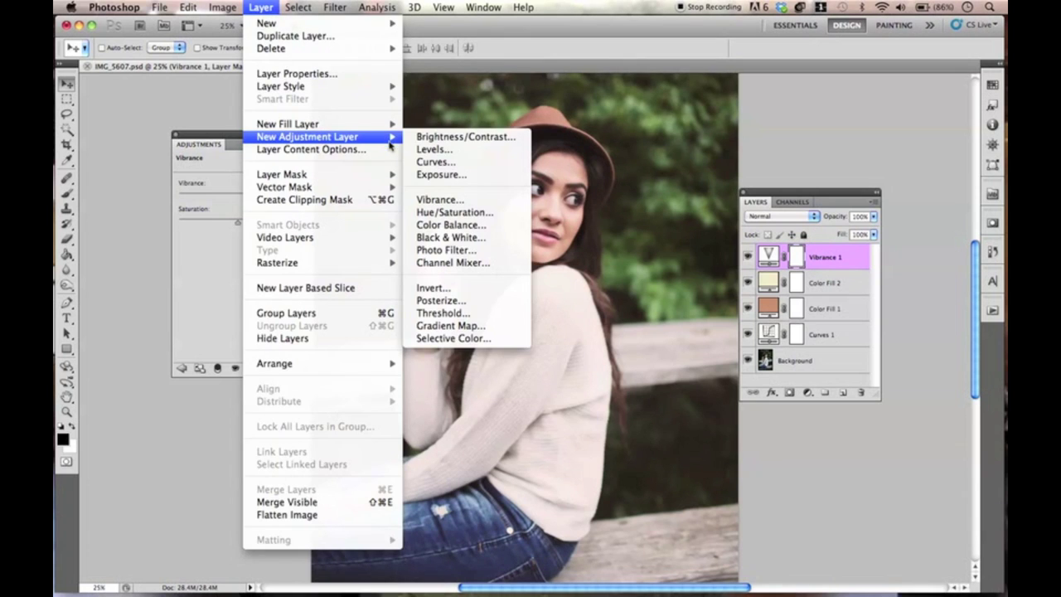
pyautogui.click(440, 339)
pyautogui.click(642, 259)
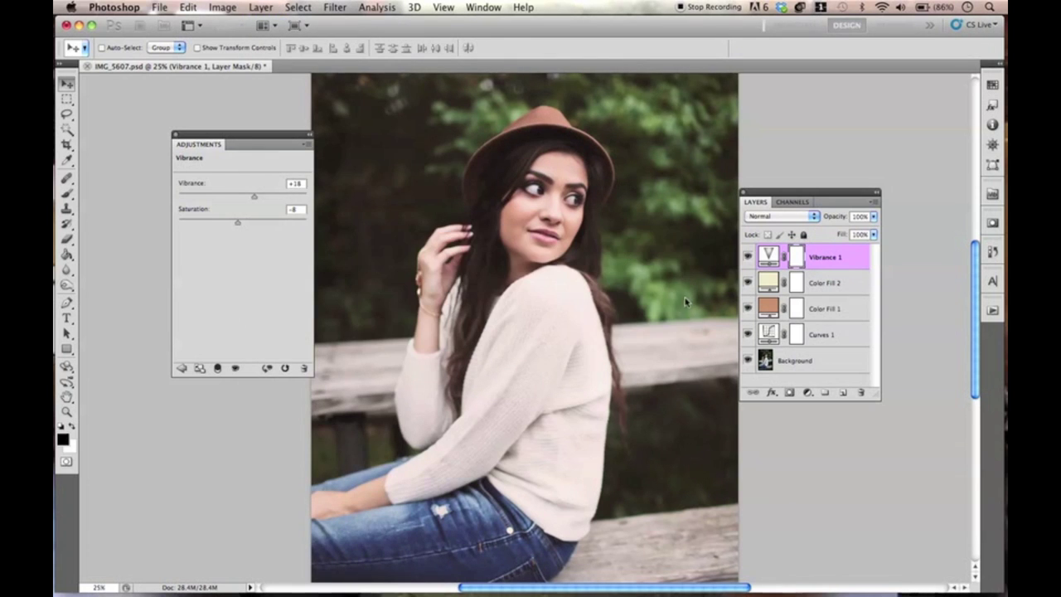
# In the Selective Color layer's Yellows range, raise yellow to about +55 and black to about +29
pyautogui.click(262, 191)
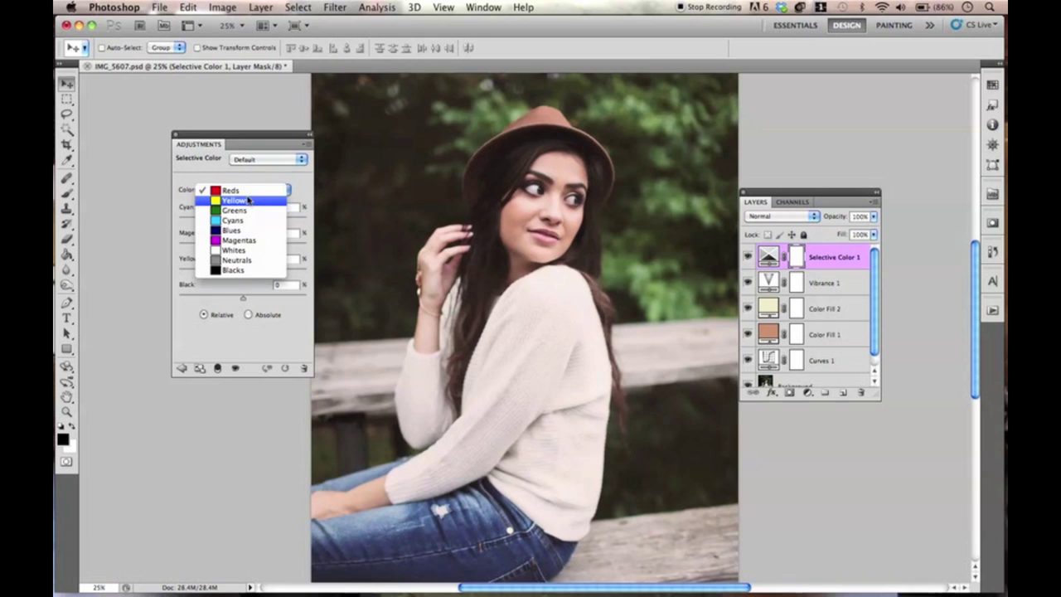
pyautogui.click(251, 202)
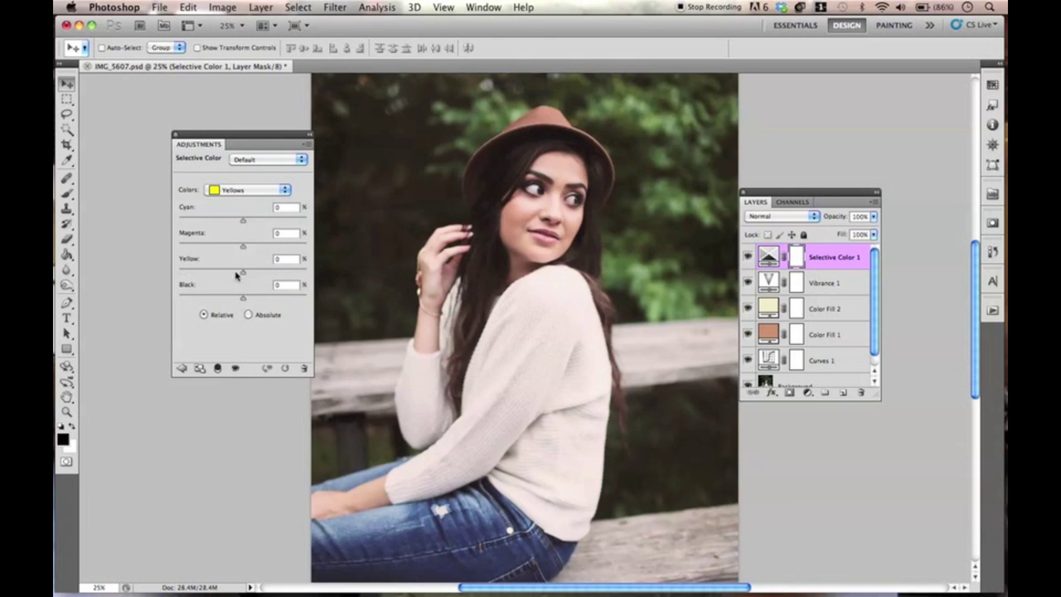
pyautogui.moveTo(244, 274); pyautogui.dragTo(277, 280)
pyautogui.moveTo(244, 299)
pyautogui.mouseDown()
pyautogui.moveTo(280, 300)
pyautogui.moveTo(219, 303)
pyautogui.moveTo(285, 301)
pyautogui.moveTo(201, 304)
pyautogui.moveTo(263, 303)
pyautogui.mouseUp()
pyautogui.press('super+minus')
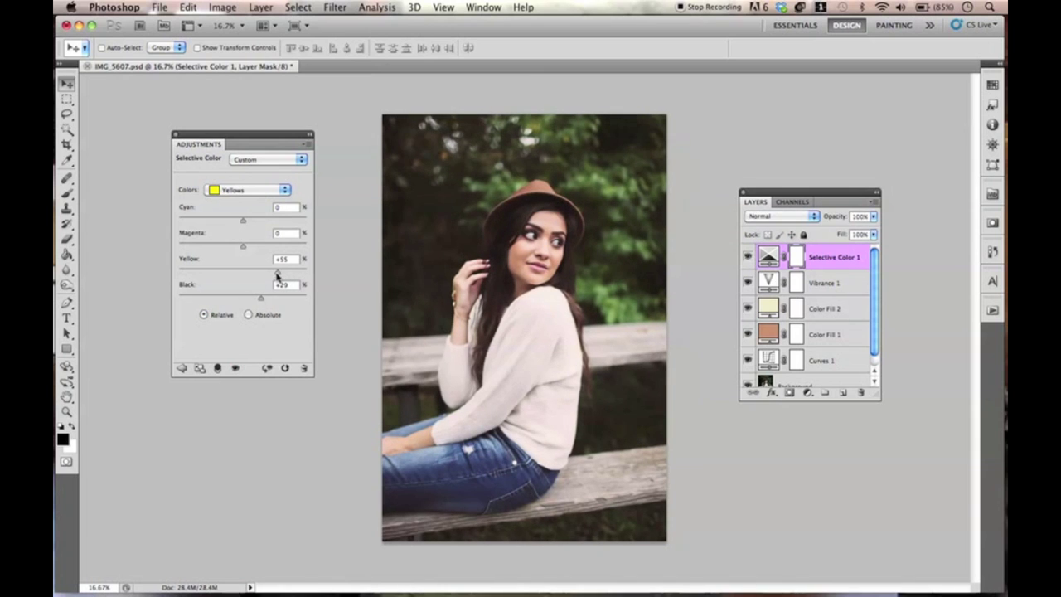
pyautogui.moveTo(303, 274); pyautogui.dragTo(261, 300)
# In the Reds range, set yellow and black to +14 each, and compare the photo without and with the Selective Color layer
pyautogui.click(234, 190)
pyautogui.click(232, 180)
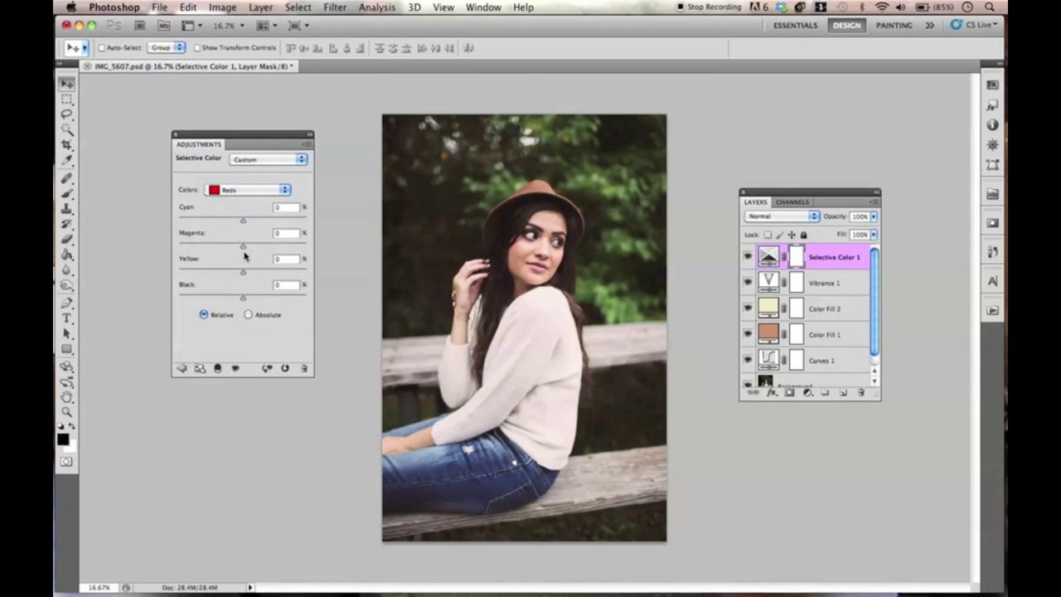
pyautogui.moveTo(243, 272)
pyautogui.mouseDown()
pyautogui.moveTo(231, 274)
pyautogui.moveTo(253, 278)
pyautogui.mouseUp()
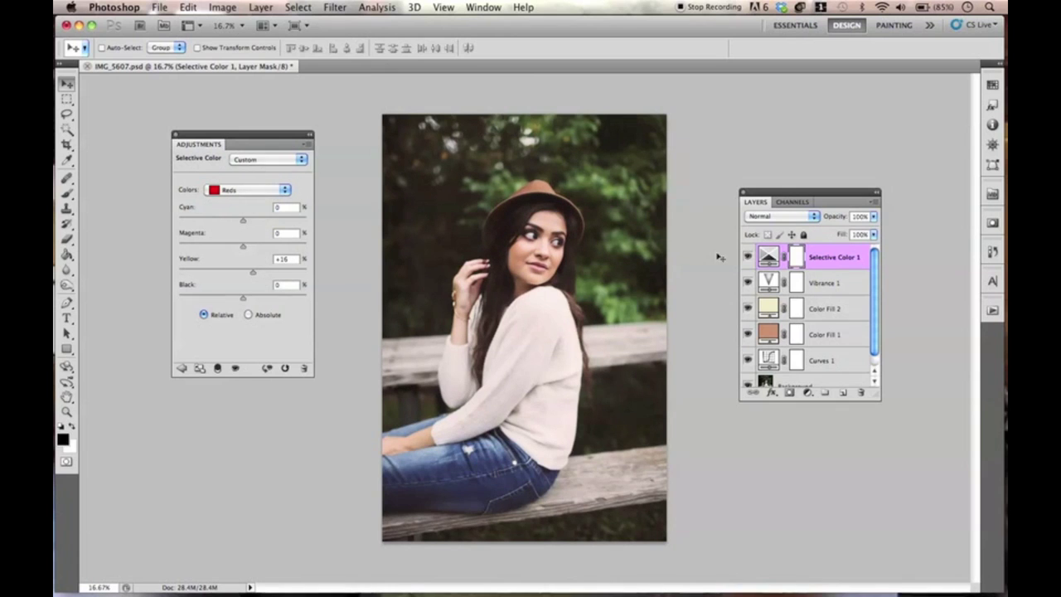
pyautogui.click(747, 258)
pyautogui.click(747, 257)
pyautogui.moveTo(254, 279); pyautogui.dragTo(269, 299)
pyautogui.moveTo(252, 299)
pyautogui.mouseDown()
pyautogui.moveTo(258, 309)
pyautogui.moveTo(252, 301)
pyautogui.mouseUp()
pyautogui.click(748, 258)
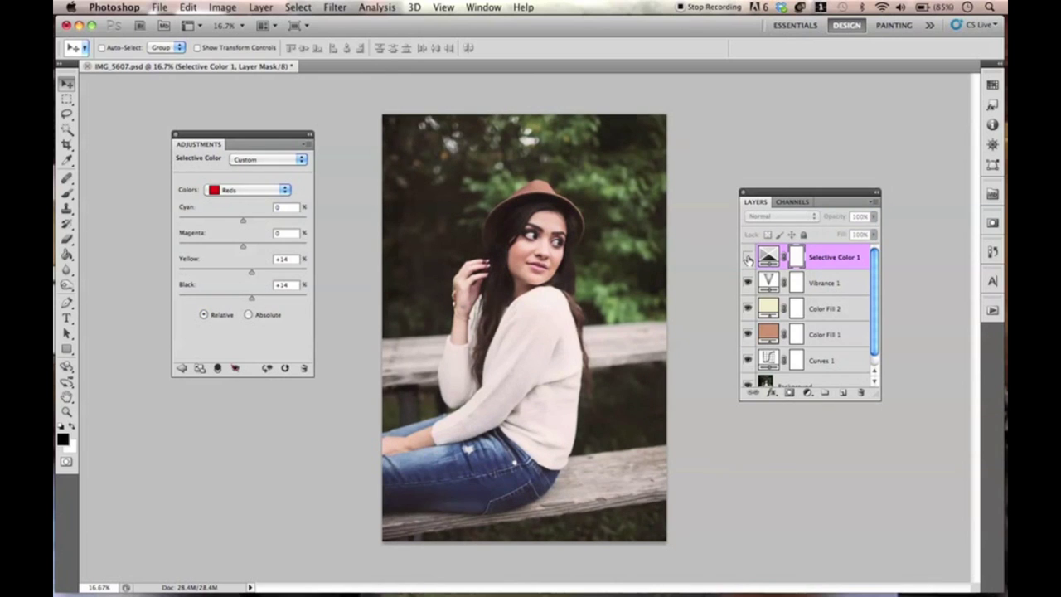
pyautogui.press('super+equal')
pyautogui.click(748, 258)
pyautogui.press('super+minus')
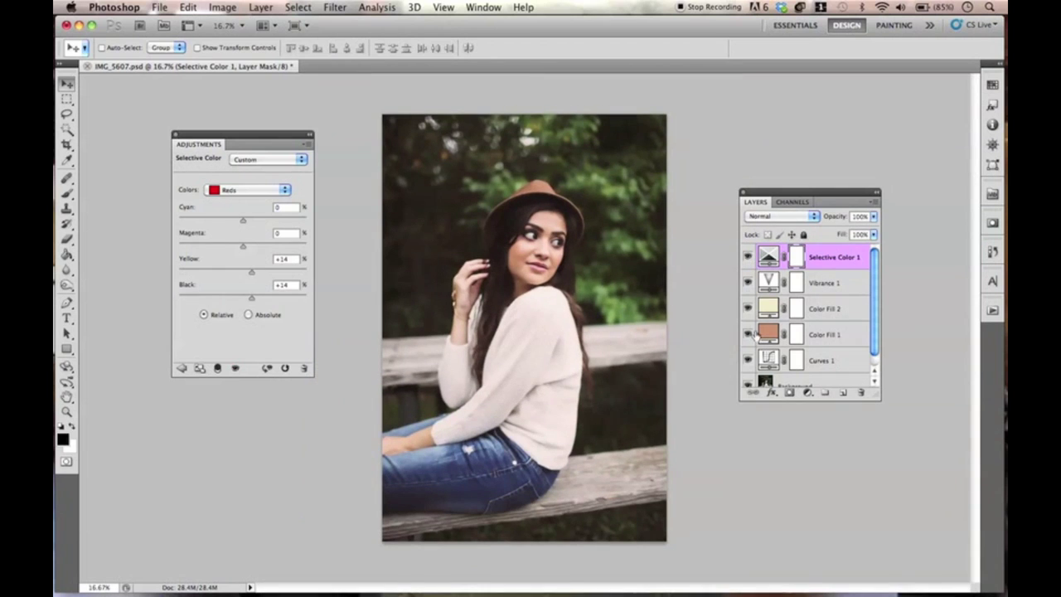
# Set the orange-tan fill layer's opacity to 22% and the cream fill layer's opacity to 4%
pyautogui.click(808, 340)
pyautogui.moveTo(833, 218); pyautogui.dragTo(835, 220)
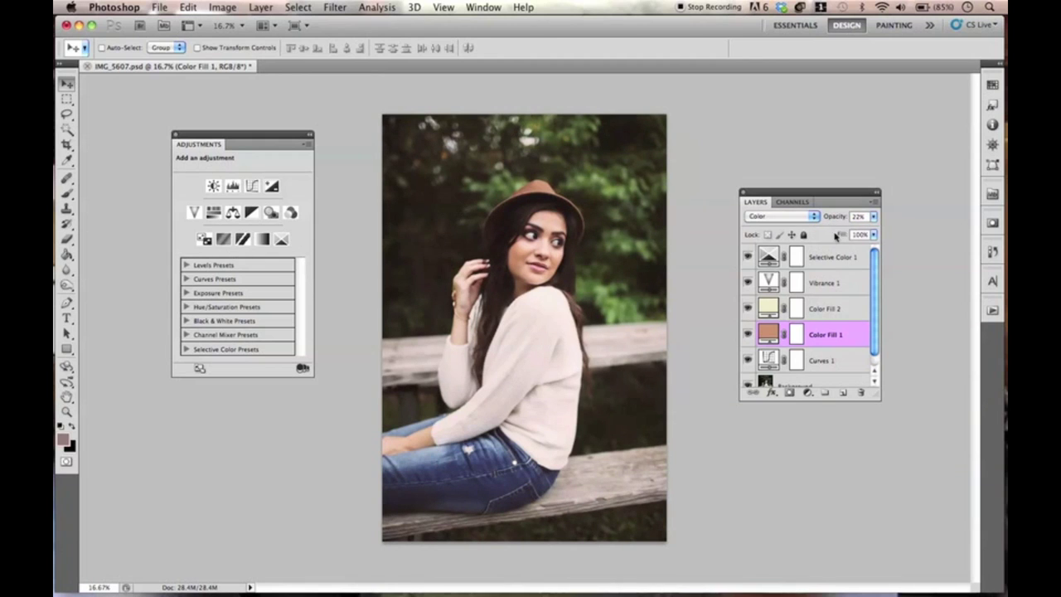
pyautogui.click(831, 309)
pyautogui.moveTo(840, 221); pyautogui.dragTo(834, 217)
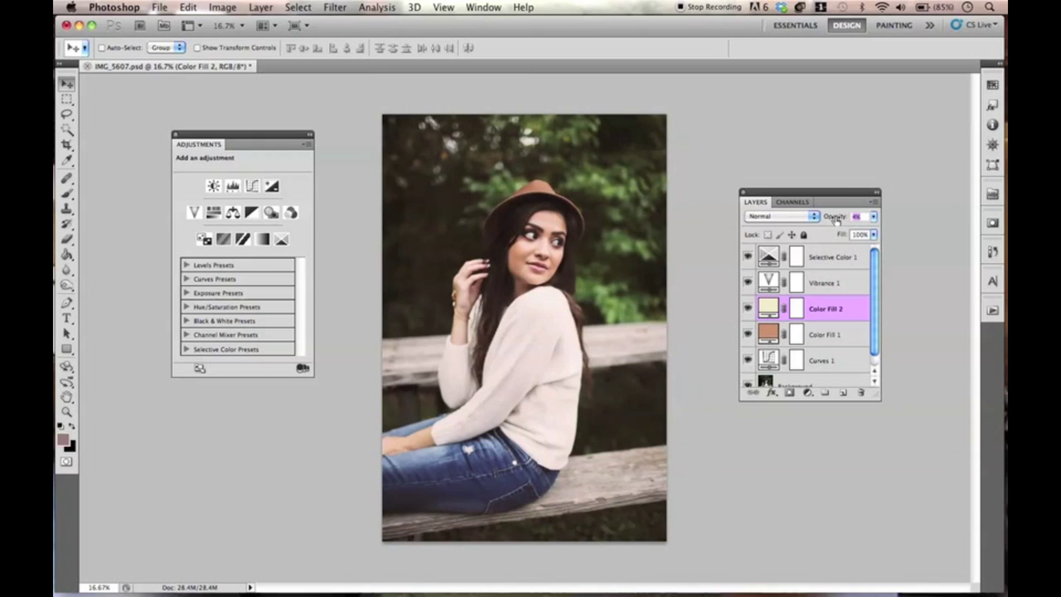
pyautogui.click(746, 308)
pyautogui.click(746, 308)
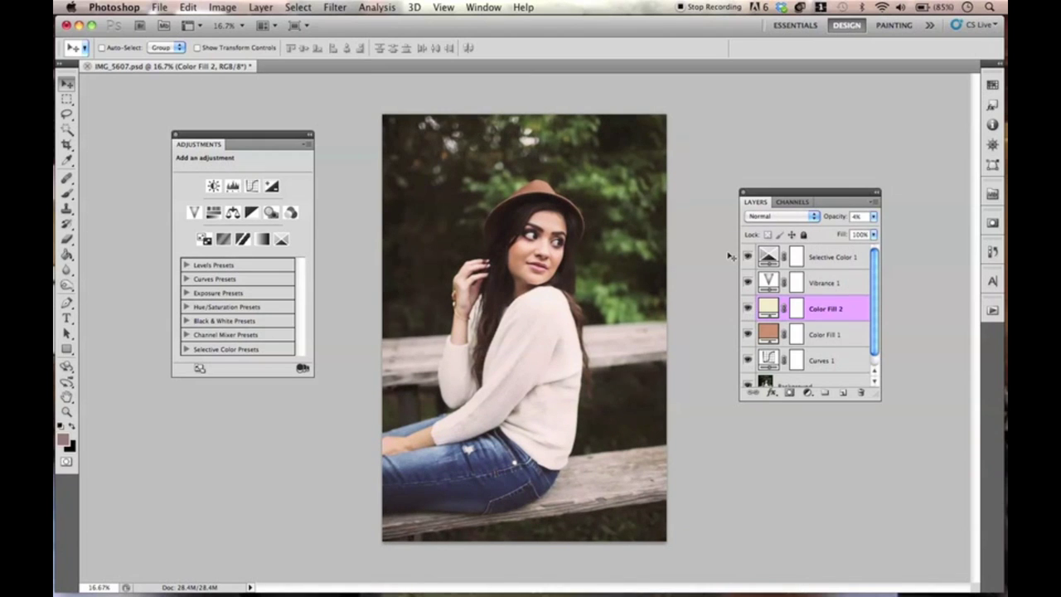
# Review the Curves and Vibrance settings and compare the photo without and with the Curves, Vibrance and cream fill layers
pyautogui.click(748, 362)
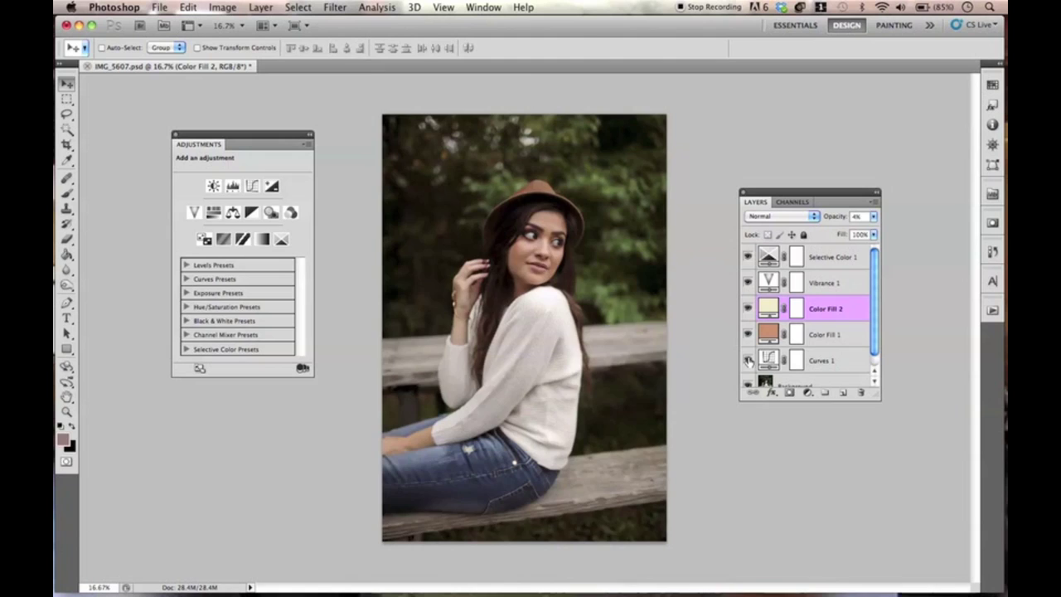
pyautogui.click(748, 362)
pyautogui.click(768, 360)
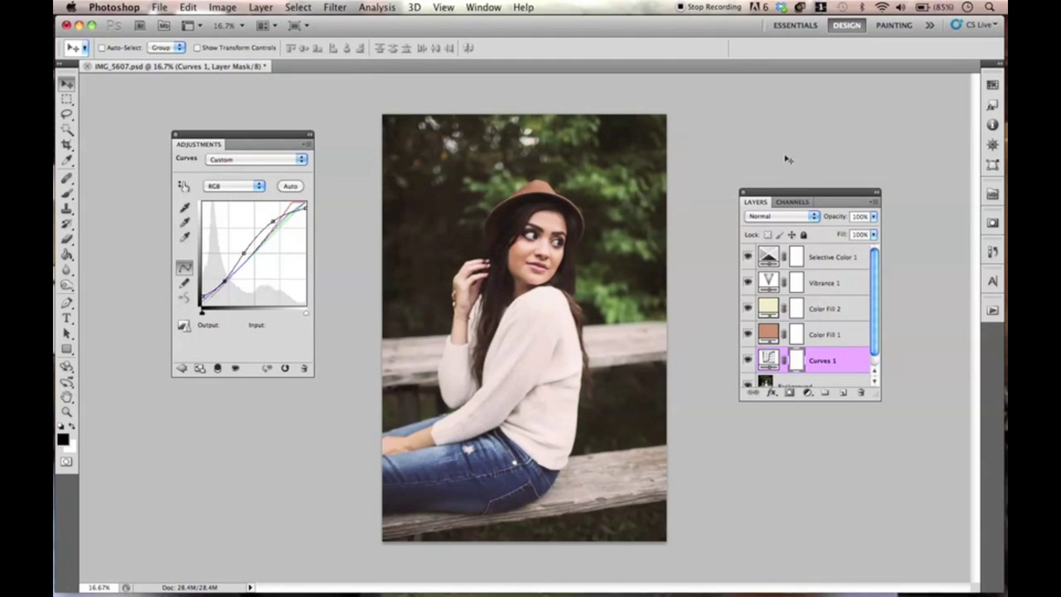
pyautogui.click(849, 284)
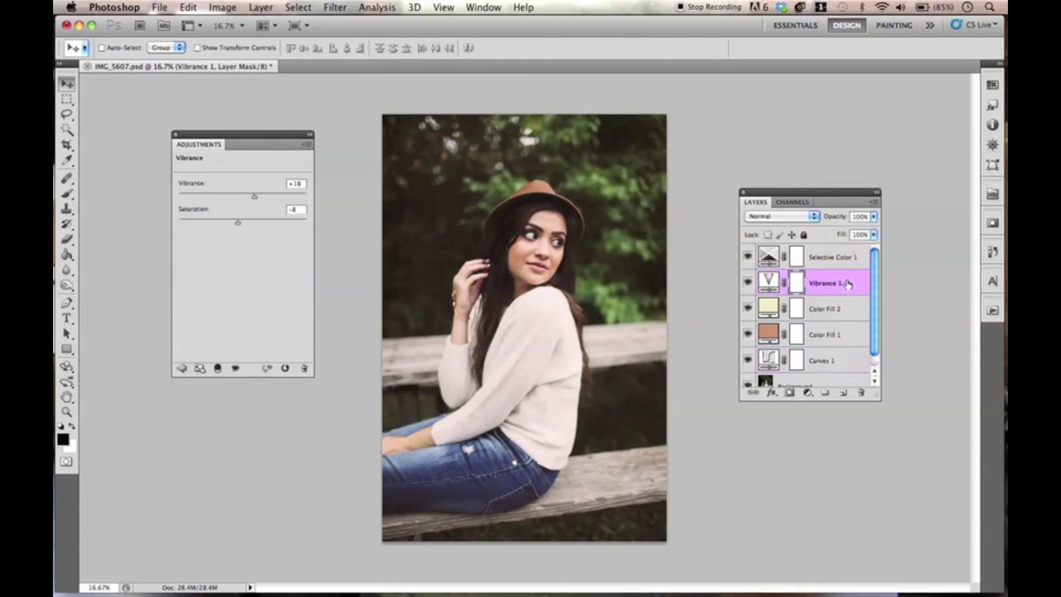
pyautogui.moveTo(254, 199)
pyautogui.mouseDown()
pyautogui.moveTo(268, 201)
pyautogui.moveTo(258, 200)
pyautogui.mouseUp()
pyautogui.click(748, 283)
pyautogui.click(748, 283)
pyautogui.press('super+equal')
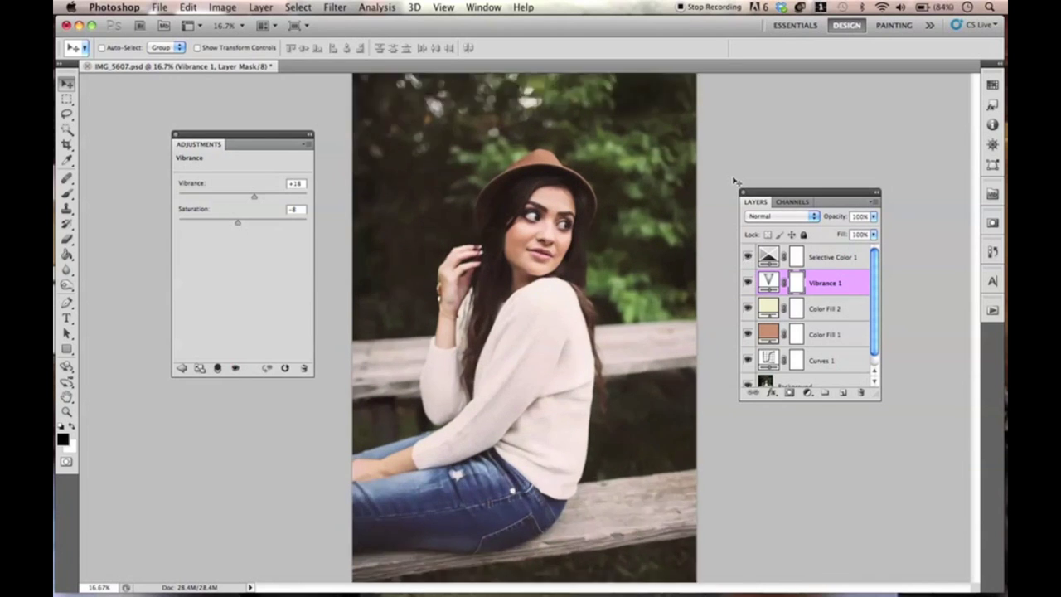
pyautogui.click(747, 309)
pyautogui.click(747, 309)
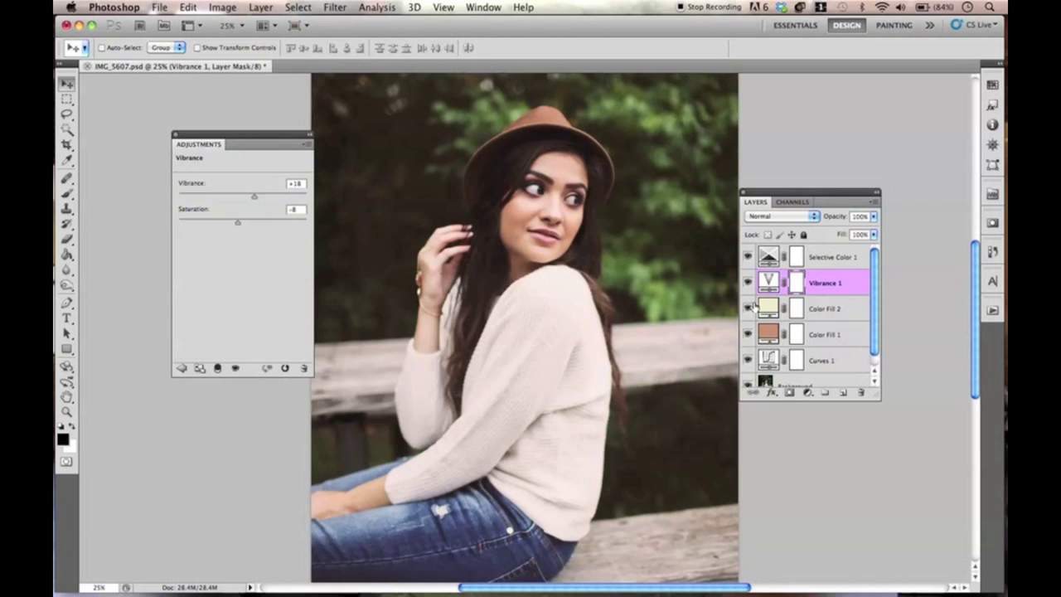
# Group all layers from Selective Color down to Curves, and hide the group to view the original photo
pyautogui.click(844, 262)
pyautogui.press('super+minus')
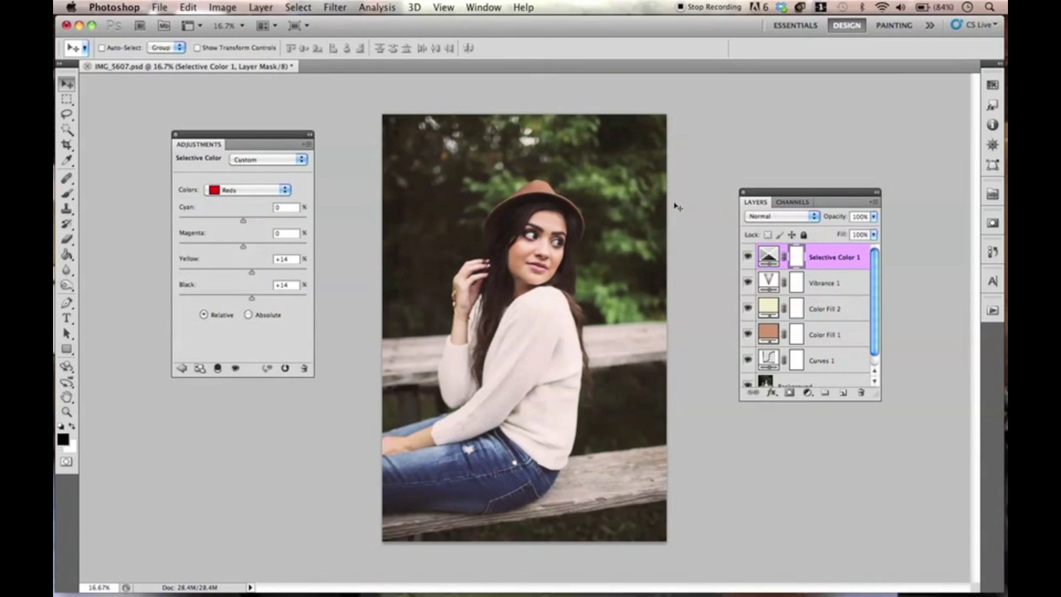
pyautogui.keyDown('shift'); pyautogui.click(847, 359); pyautogui.keyUp('shift')
pyautogui.press('super+g')
pyautogui.click(748, 253)
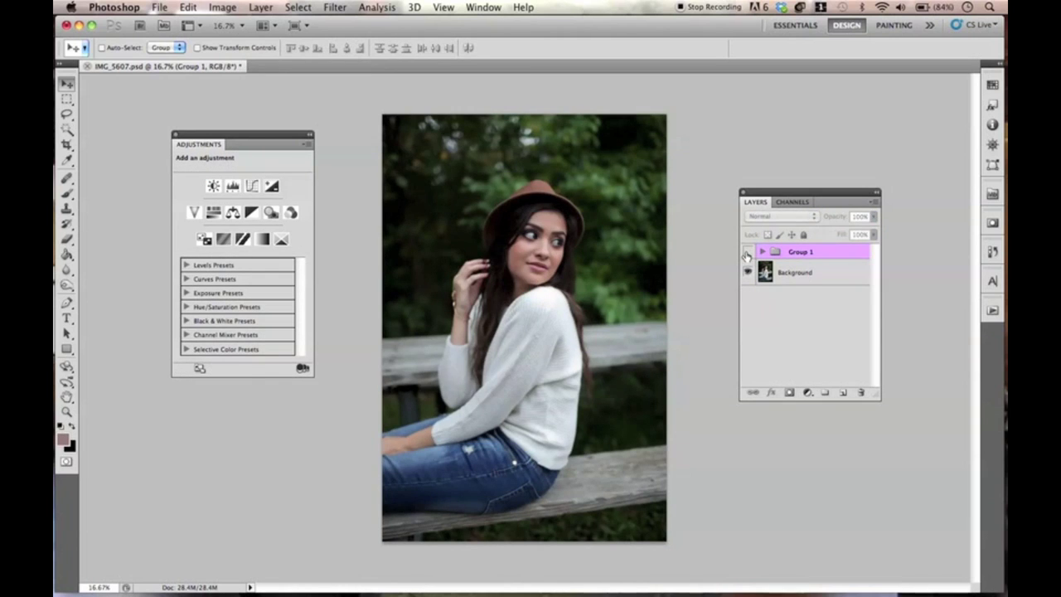
# Show Group 1 again and repeatedly compare the photo without and with the whole group of adjustments
pyautogui.click(747, 253)
pyautogui.press('super+plus')
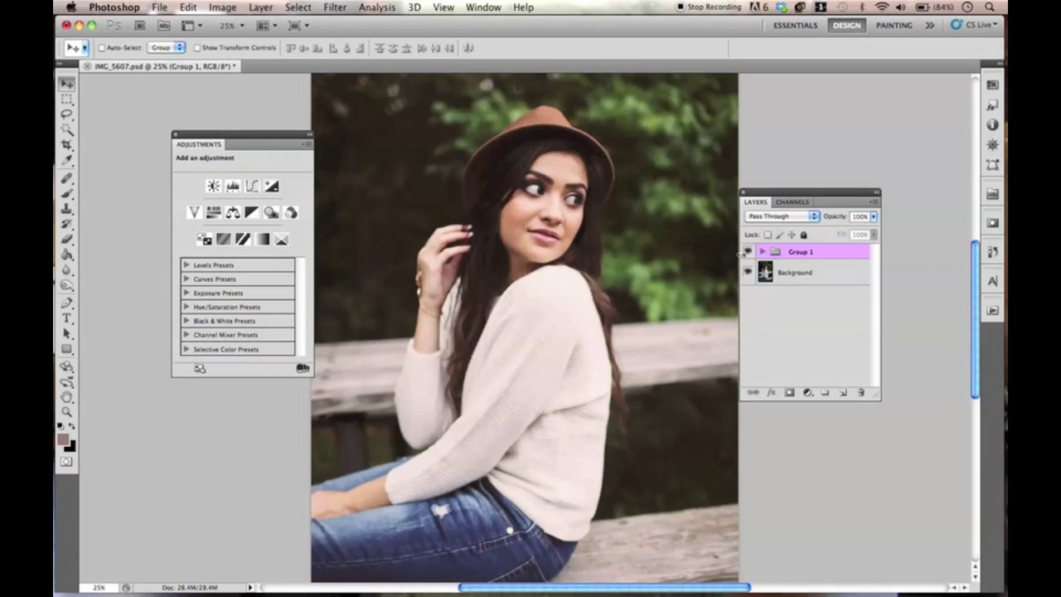
pyautogui.click(747, 252)
pyautogui.click(747, 252)
pyautogui.click(746, 253)
pyautogui.click(747, 252)
pyautogui.click(748, 253)
pyautogui.click(748, 253)
# Expand Group 1 to review its layers and compare the photo without and with the Selective Color layer
pyautogui.click(762, 251)
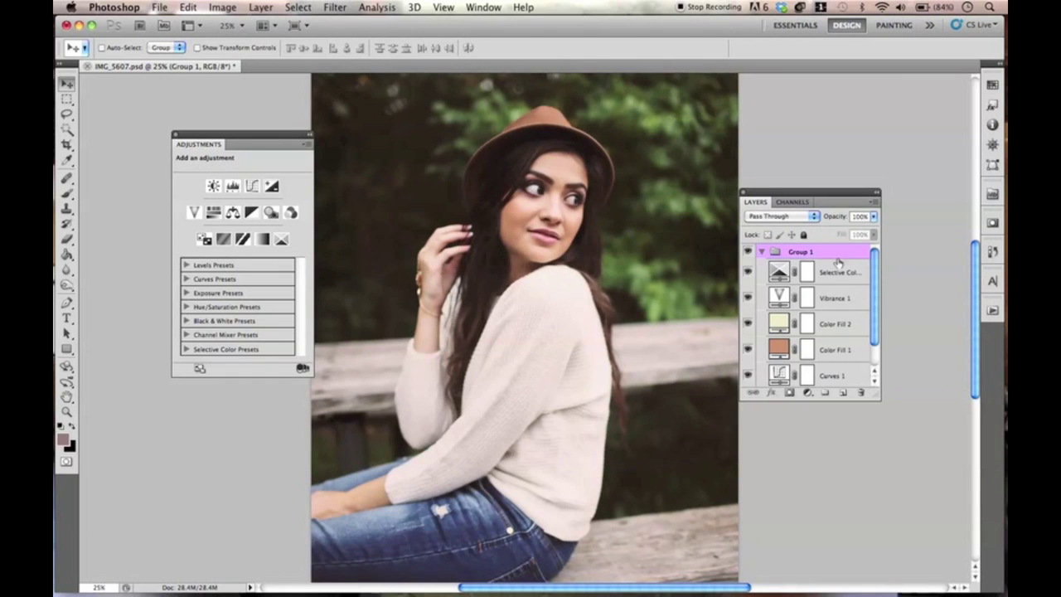
pyautogui.scroll(-1, 867, 281)
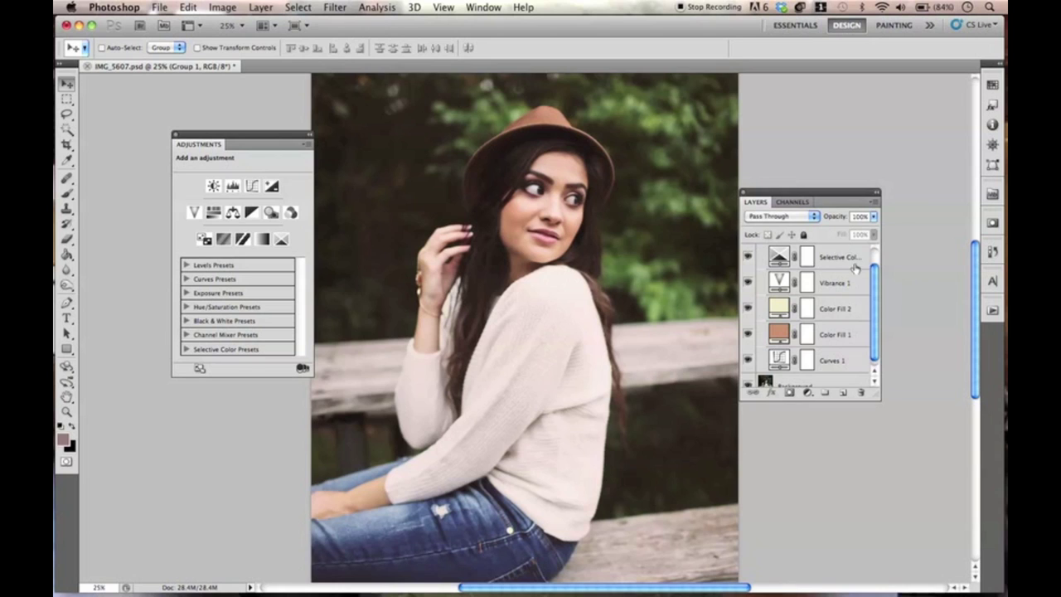
pyautogui.scroll(1, 874, 267)
pyautogui.click(749, 274)
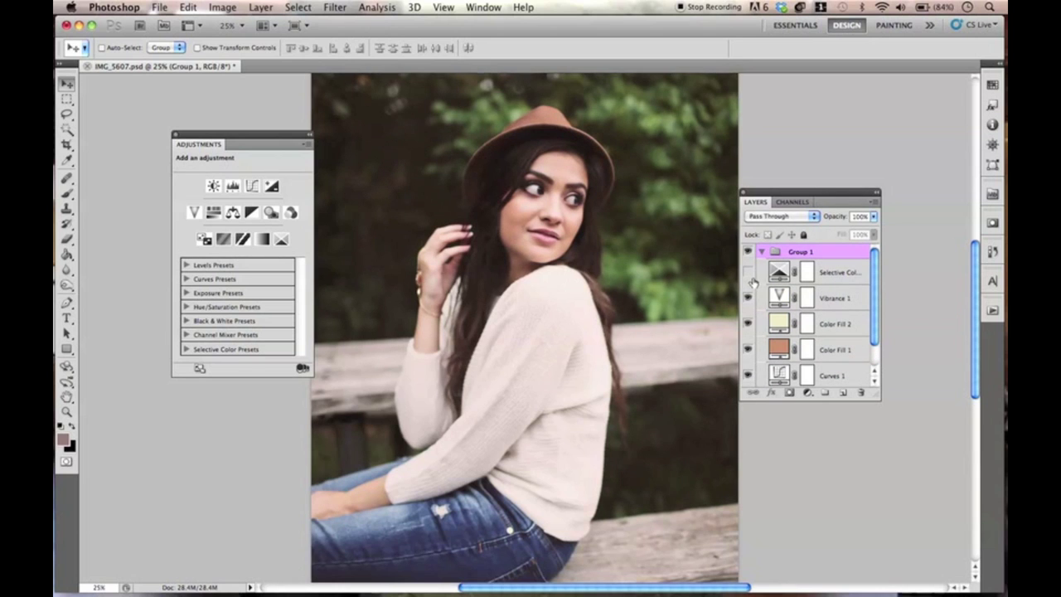
pyautogui.click(749, 274)
pyautogui.press('super+minus')
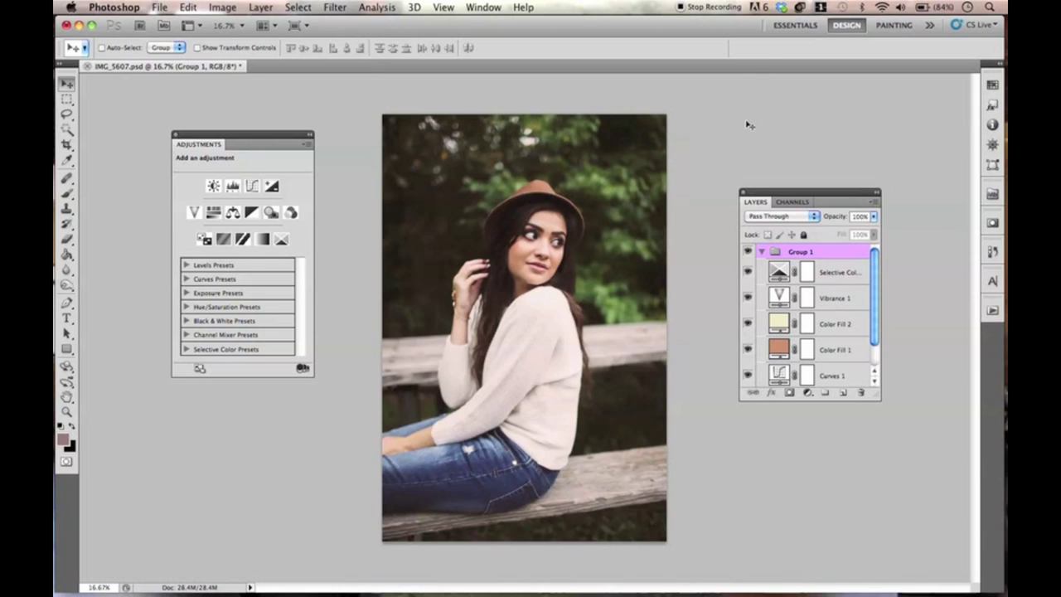
pyautogui.moveTo(859, 187); pyautogui.dragTo(804, 155)
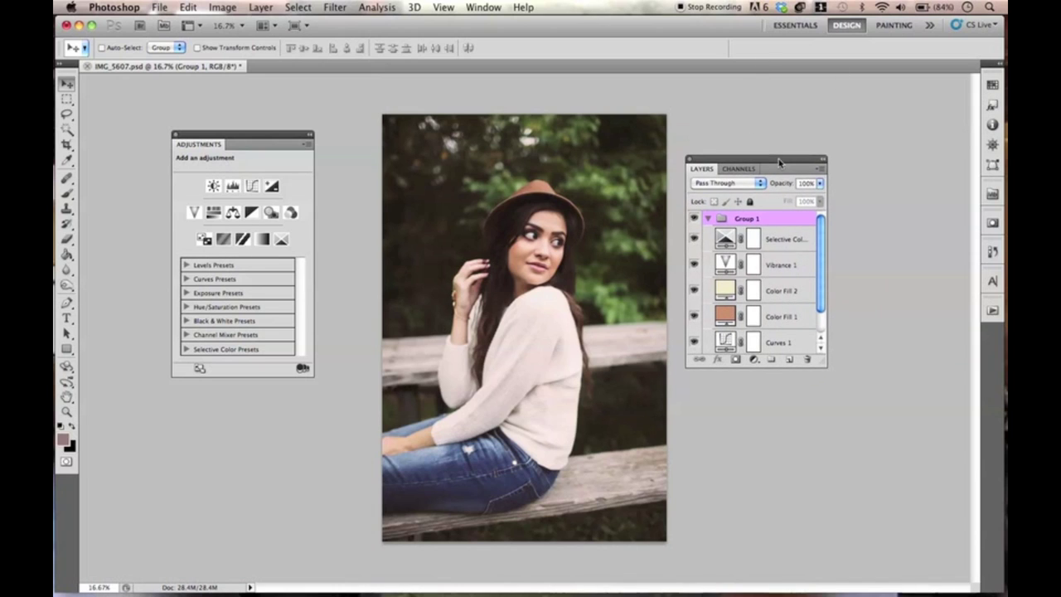